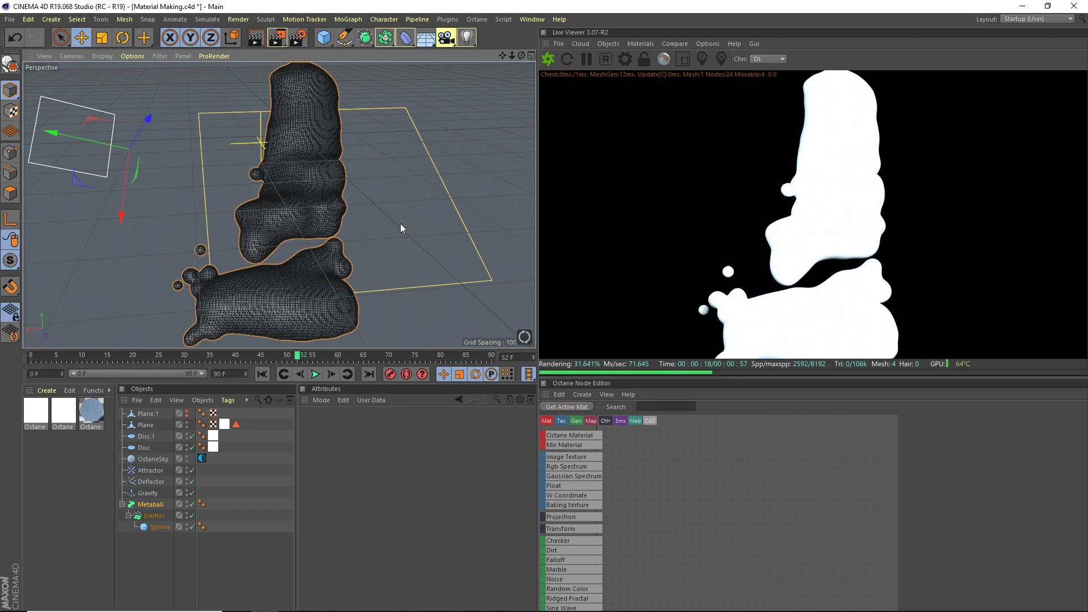
# Delete the old bluish Octane material, create a new Octane Material, and assign it to the Metaball
pyautogui.click(98, 425)
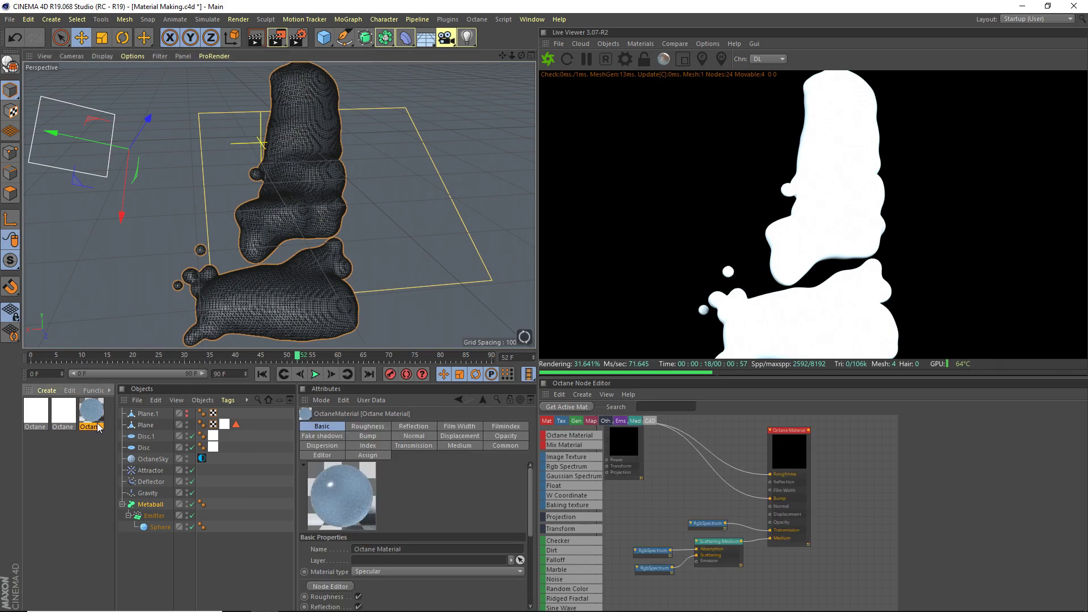
pyautogui.press('Delete')
pyautogui.click(46, 391)
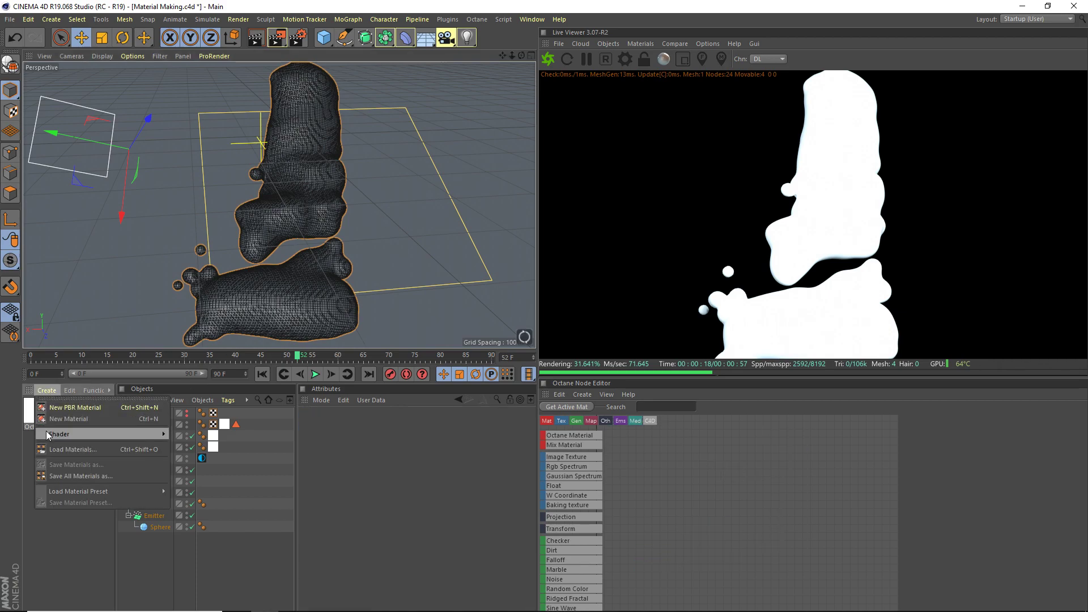
pyautogui.moveTo(48, 435)
pyautogui.moveTo(243, 433)
pyautogui.click(280, 433)
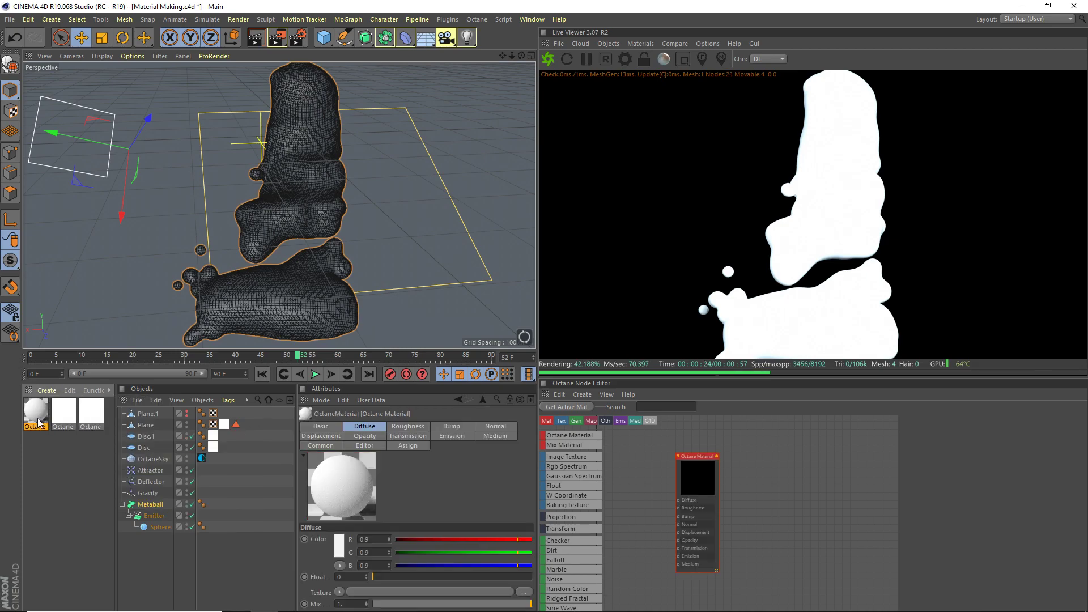
pyautogui.moveTo(37, 418); pyautogui.dragTo(149, 506)
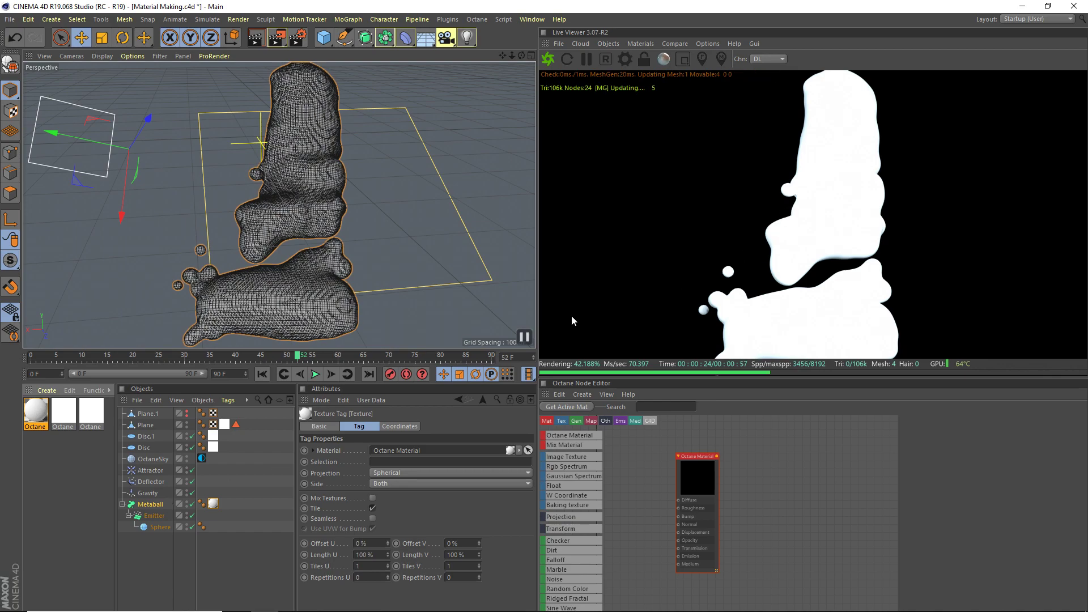
# Change the new Octane material's type from Diffuse to Specular
pyautogui.doubleClick(35, 413)
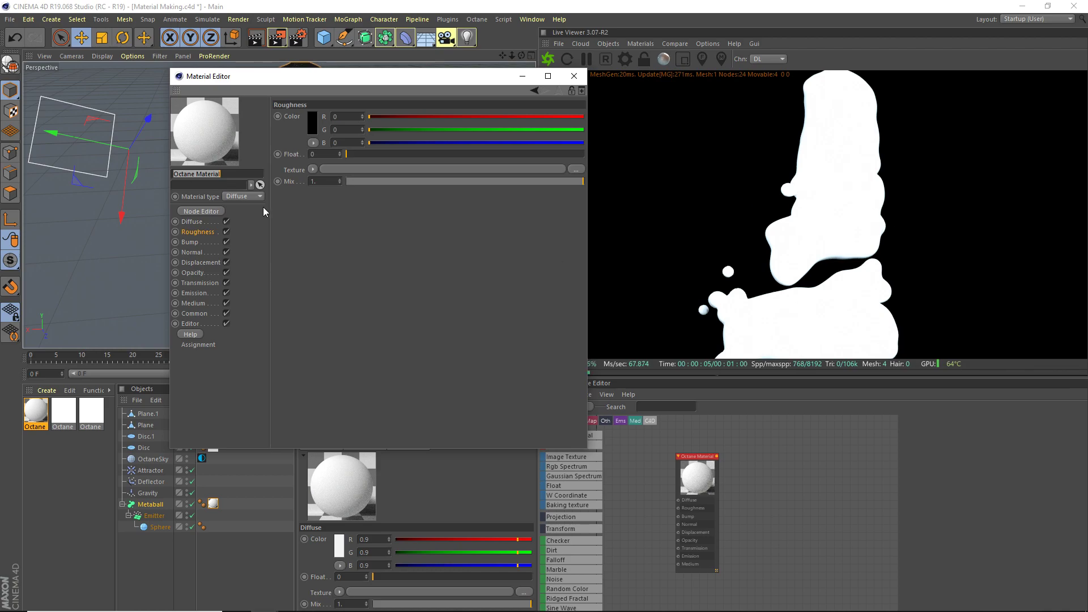
pyautogui.click(249, 196)
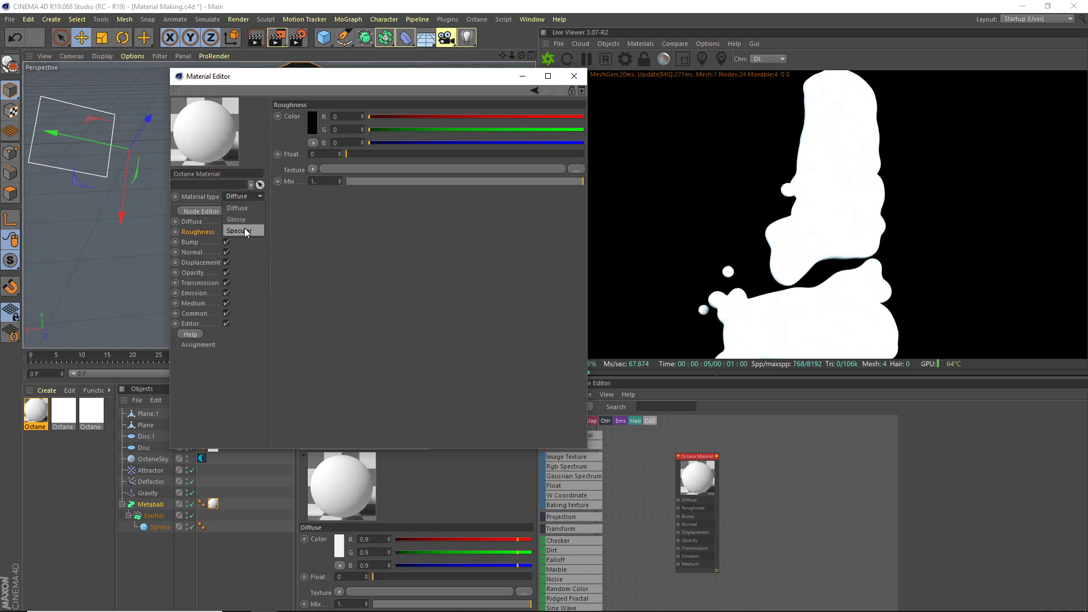
pyautogui.click(238, 231)
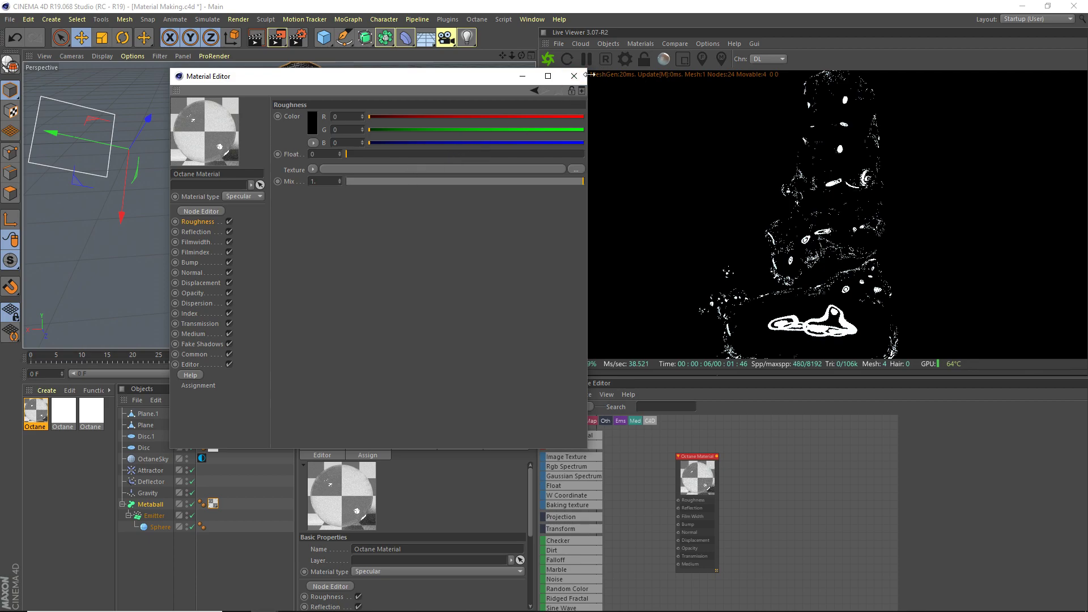
pyautogui.click(203, 212)
pyautogui.click(574, 76)
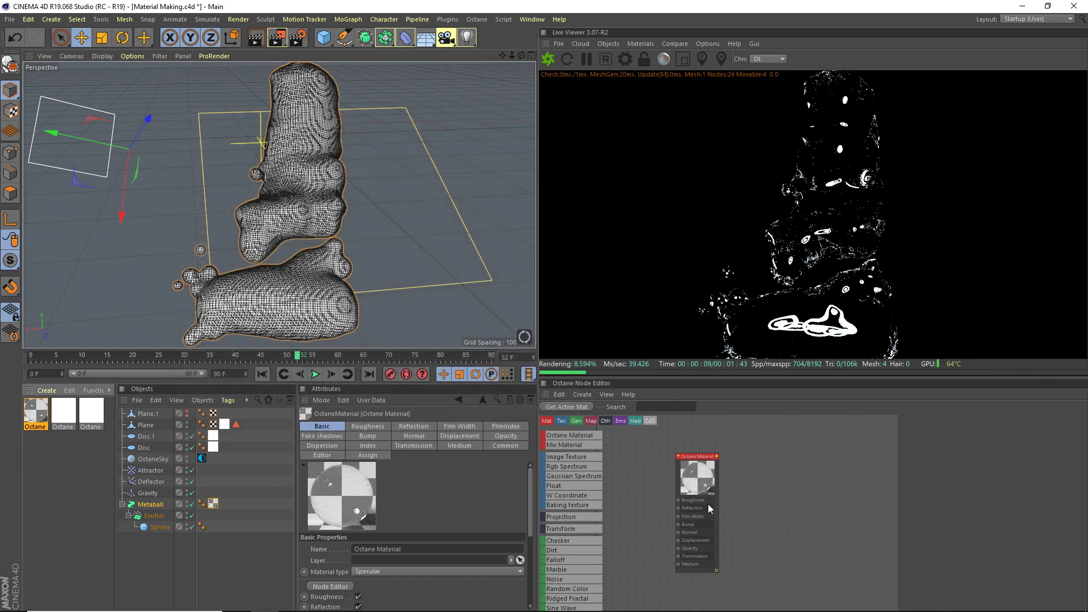
# Connect an Image Texture node to the material's Roughness input and load the ice image Texture.jpg into it
pyautogui.moveTo(707, 502); pyautogui.dragTo(768, 503)
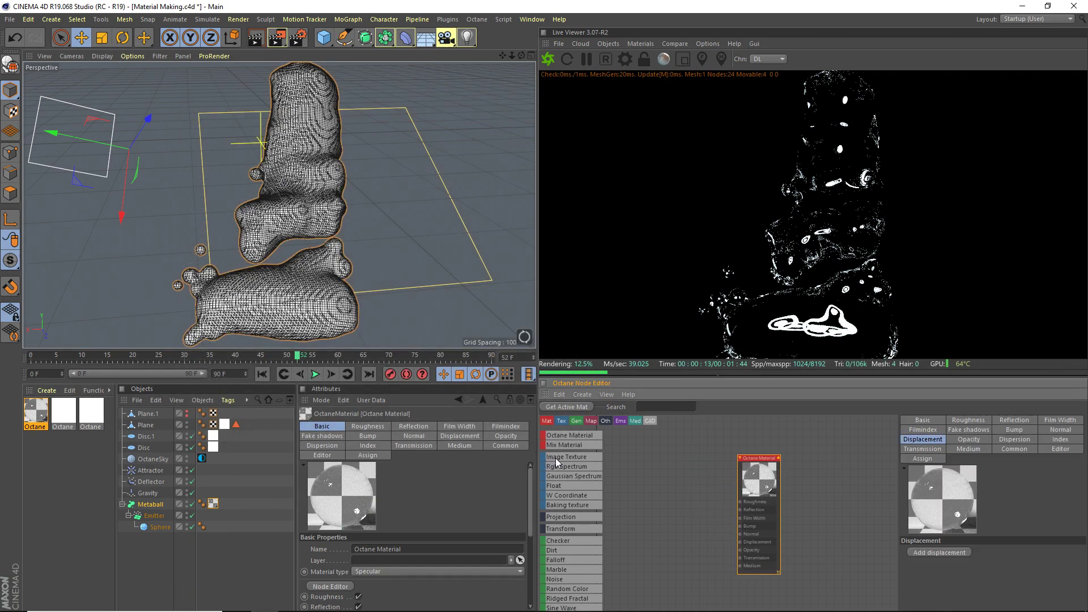
pyautogui.moveTo(566, 456); pyautogui.dragTo(739, 503)
pyautogui.scroll(2, 728, 507)
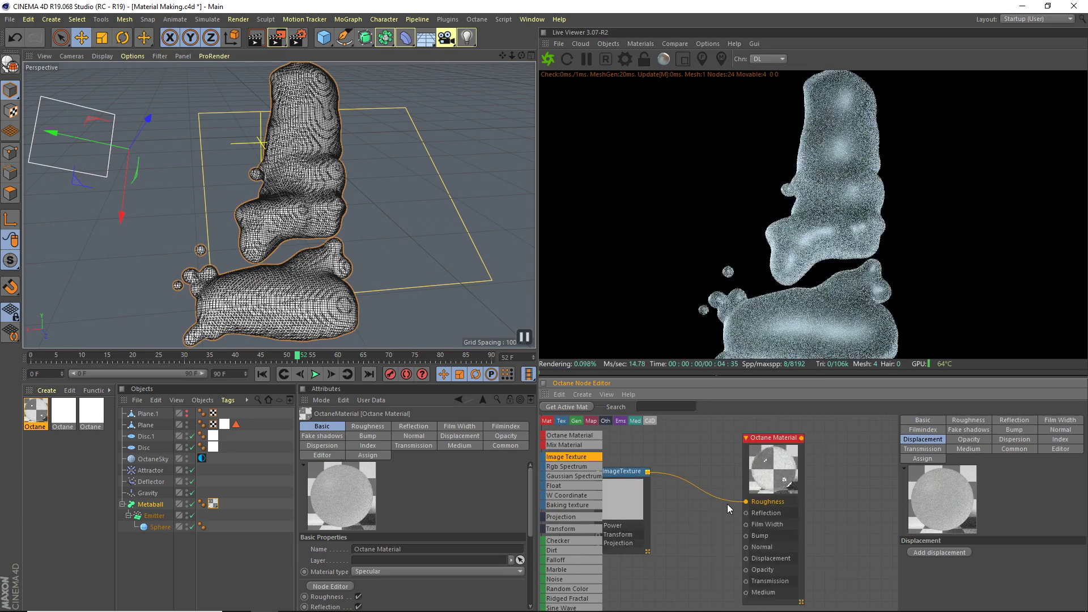
pyautogui.click(613, 496)
pyautogui.click(1076, 444)
pyautogui.doubleClick(134, 105)
pyautogui.click(606, 350)
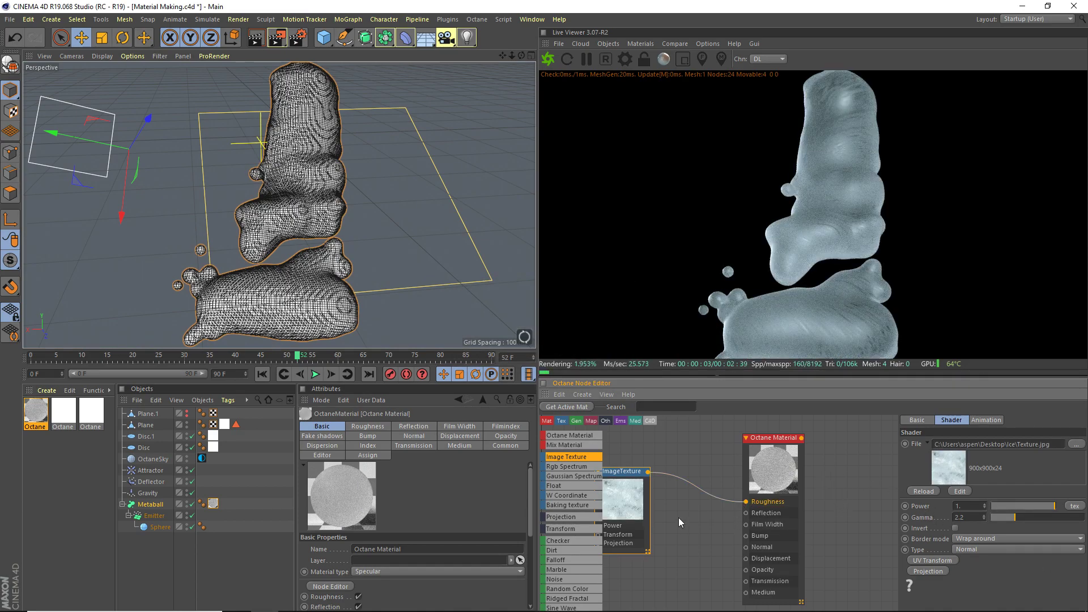
# Separate the ImageTexture node from the node list and set its gamma to 6
pyautogui.moveTo(648, 506); pyautogui.dragTo(683, 520)
pyautogui.click(969, 518)
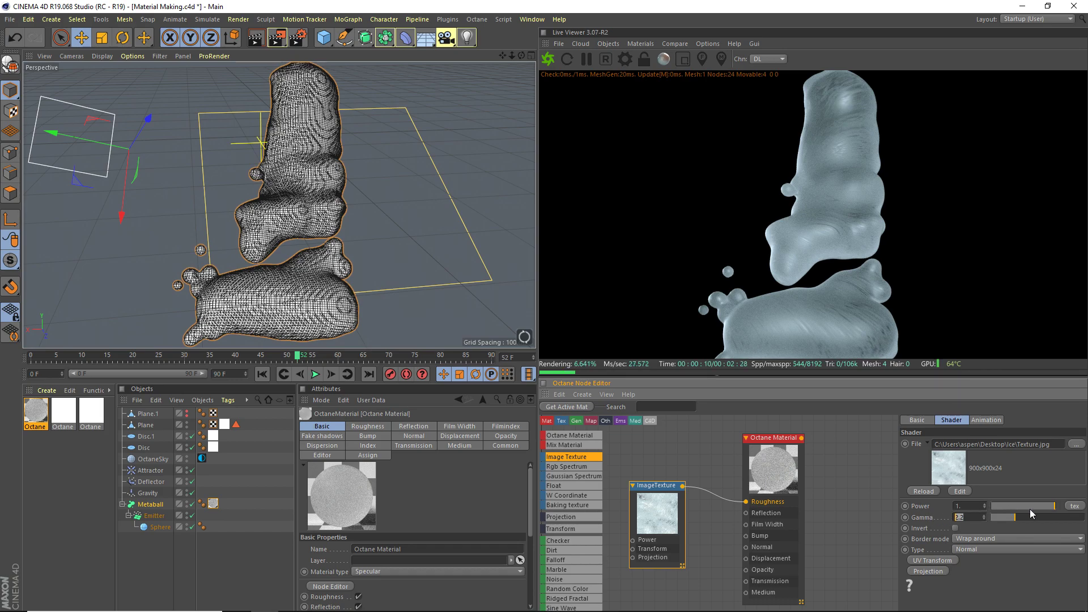
pyautogui.write('6')
pyautogui.press('Return')
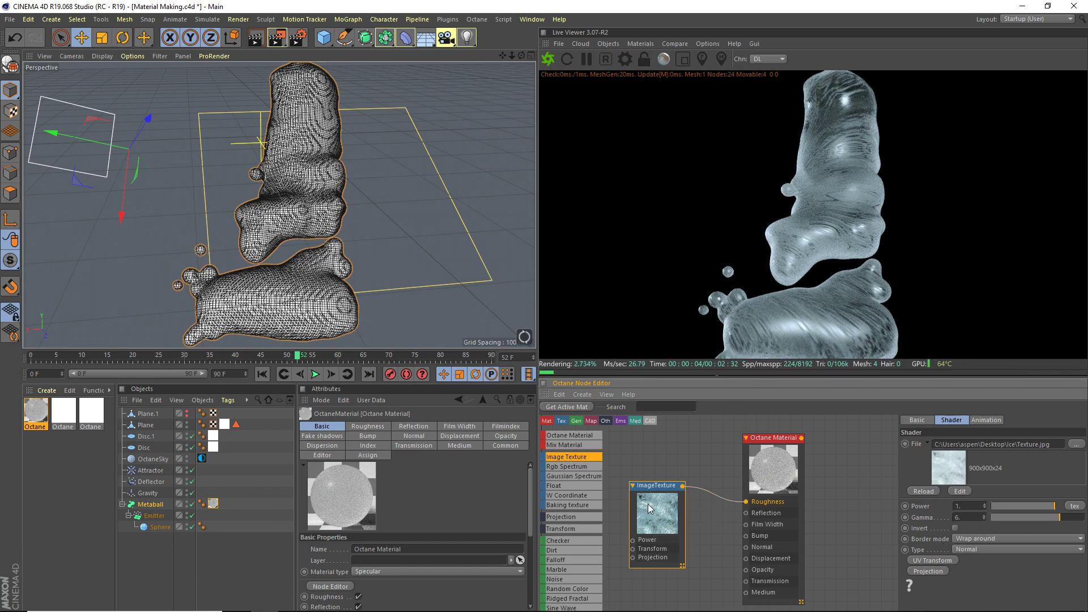
# Connect a Projection node to the ImageTexture's Projection input and set its texture projection to Box
pyautogui.moveTo(645, 503); pyautogui.dragTo(706, 491, button='middle')
pyautogui.moveTo(560, 516); pyautogui.dragTo(665, 515)
pyautogui.moveTo(699, 515); pyautogui.dragTo(694, 552)
pyautogui.moveTo(666, 515); pyautogui.dragTo(636, 546)
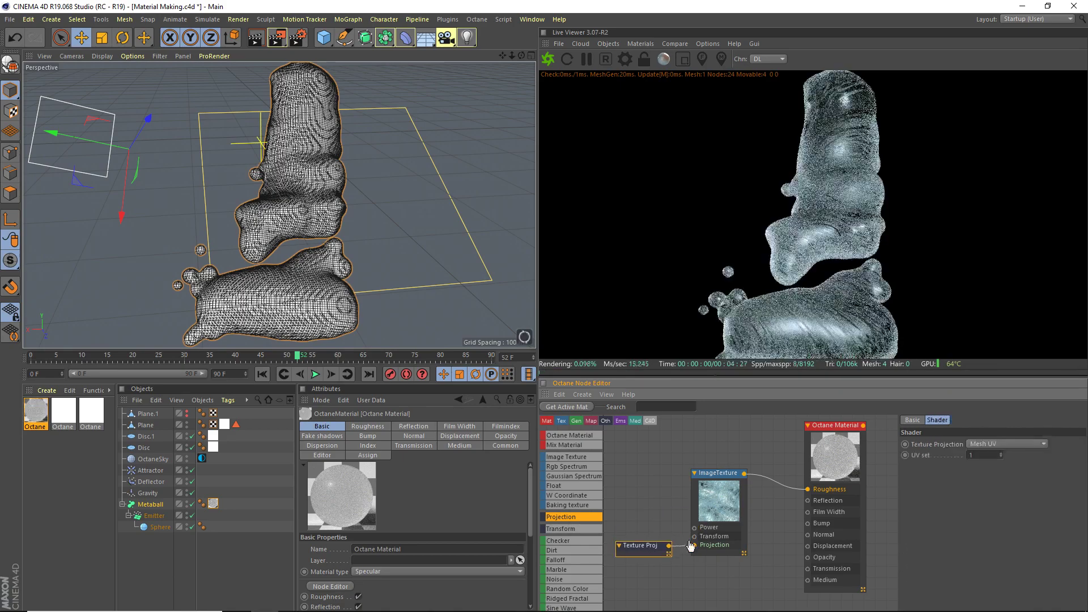
pyautogui.click(1005, 445)
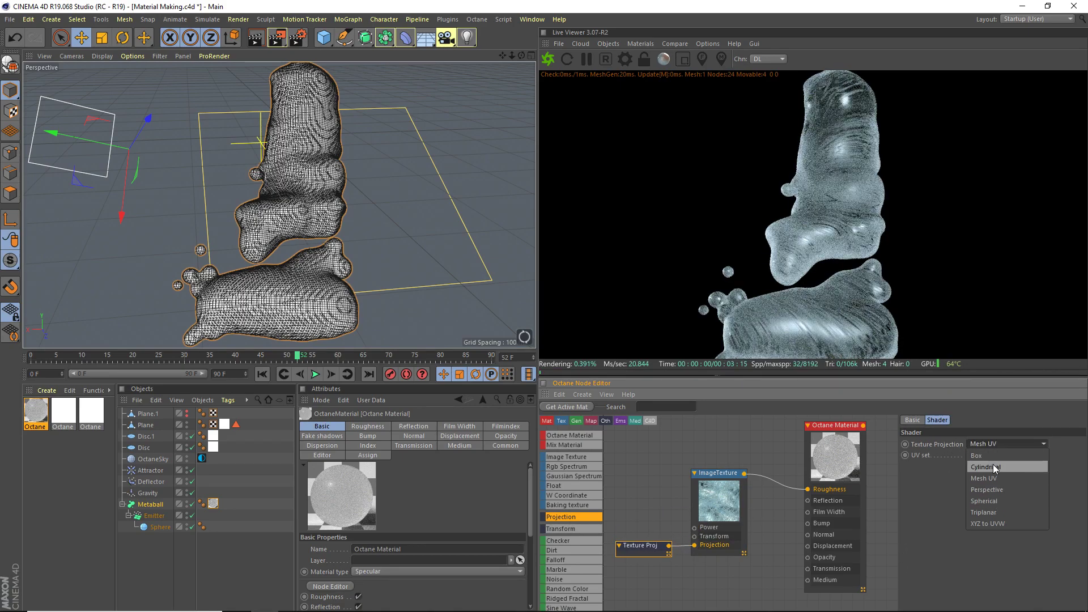
pyautogui.click(990, 456)
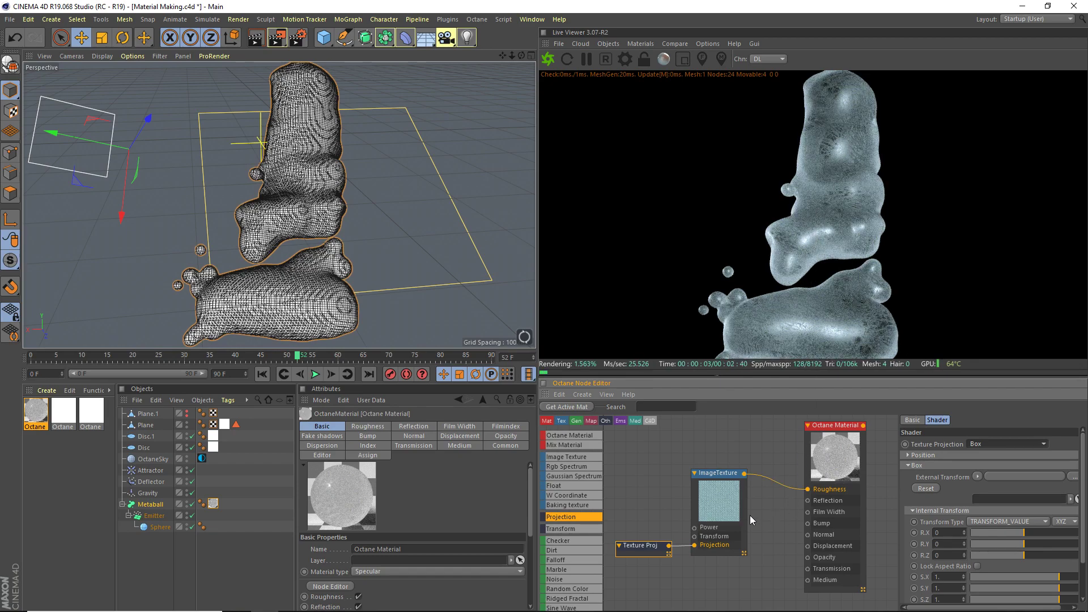
# Enable Fake shadows on the Octane Material
pyautogui.click(849, 477)
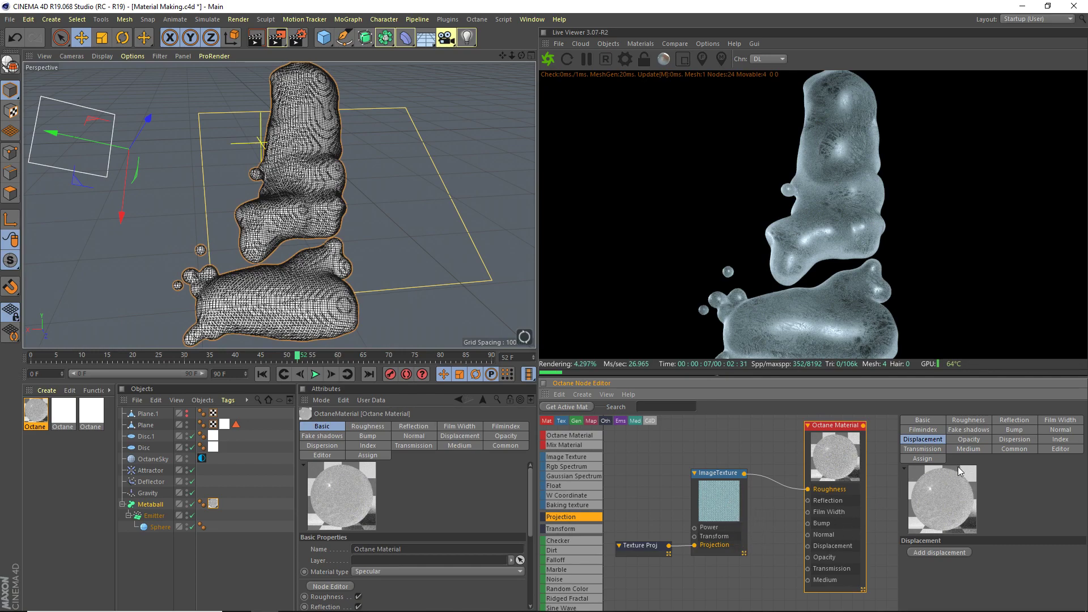
pyautogui.click(1057, 440)
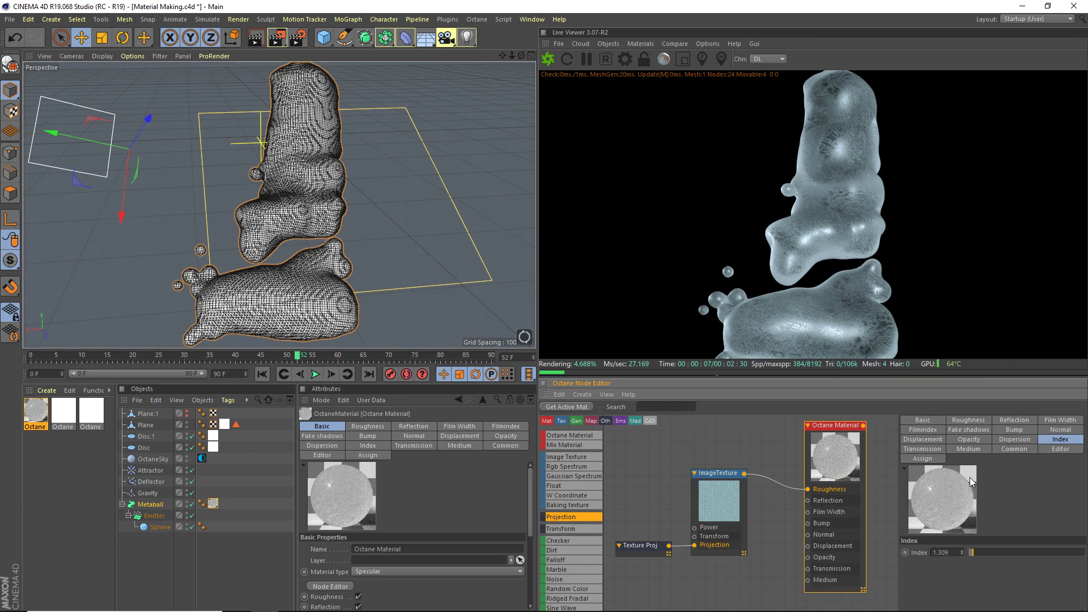
pyautogui.click(961, 430)
pyautogui.click(958, 552)
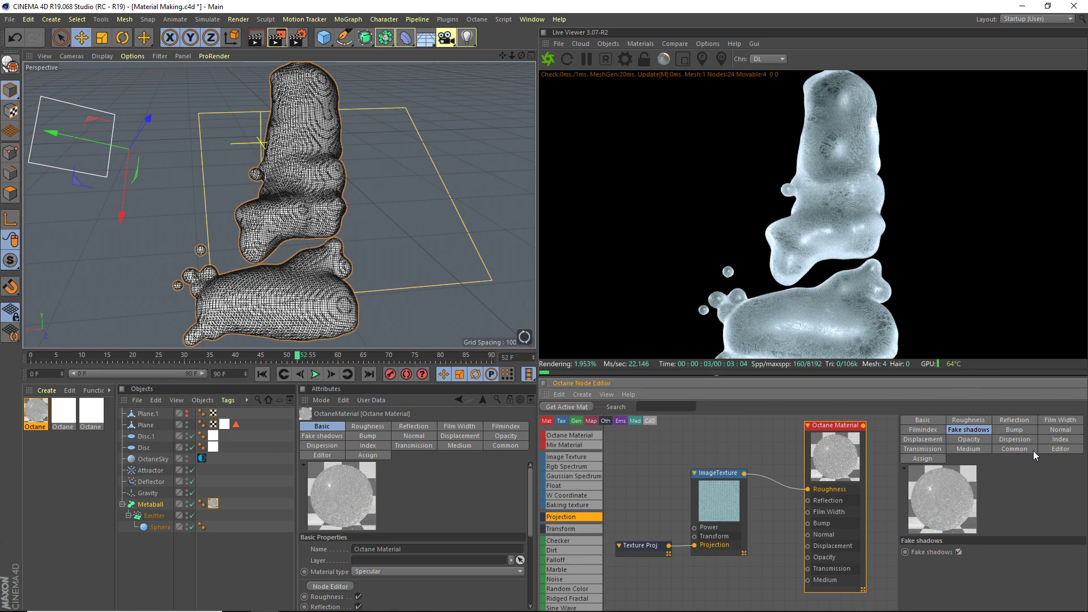
# Connect an RGB Spectrum node to the material's Transmission input and give it a light blue color with a 196° hue
pyautogui.click(929, 448)
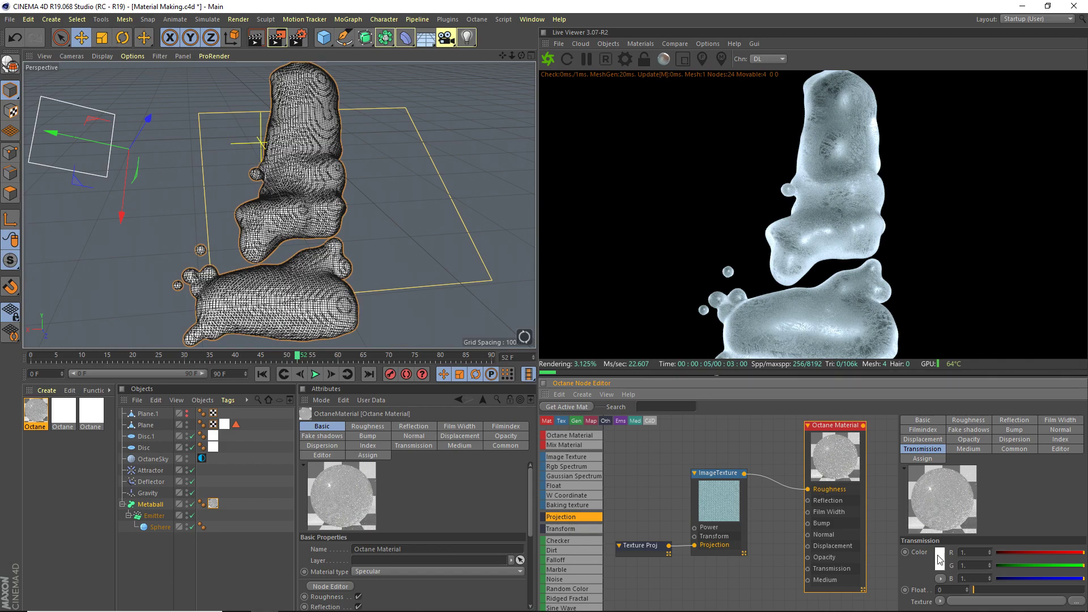
pyautogui.moveTo(568, 471); pyautogui.dragTo(808, 569)
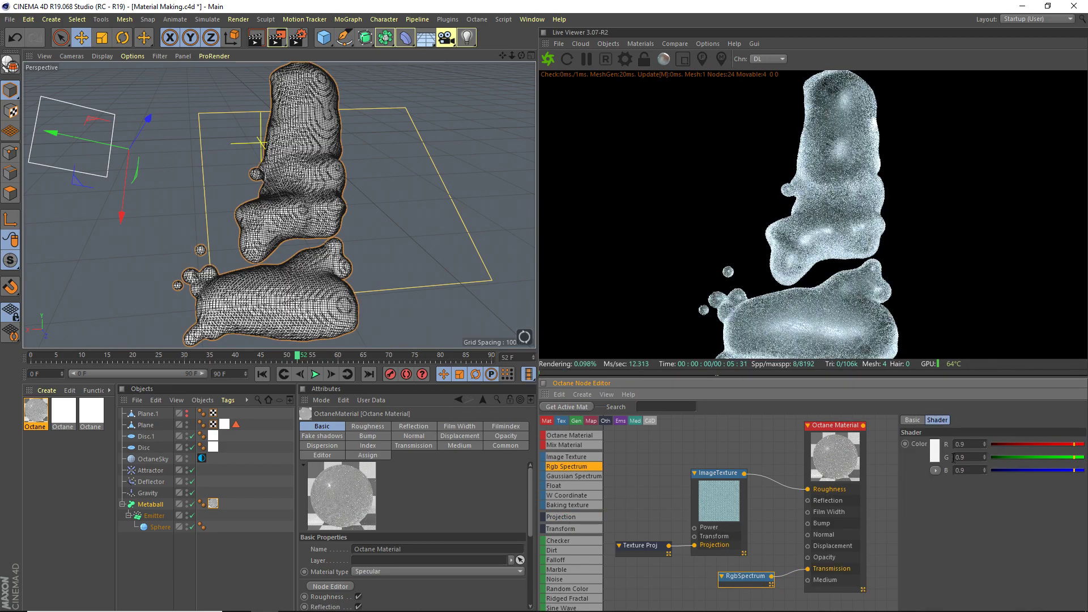
pyautogui.click(934, 449)
pyautogui.click(960, 448)
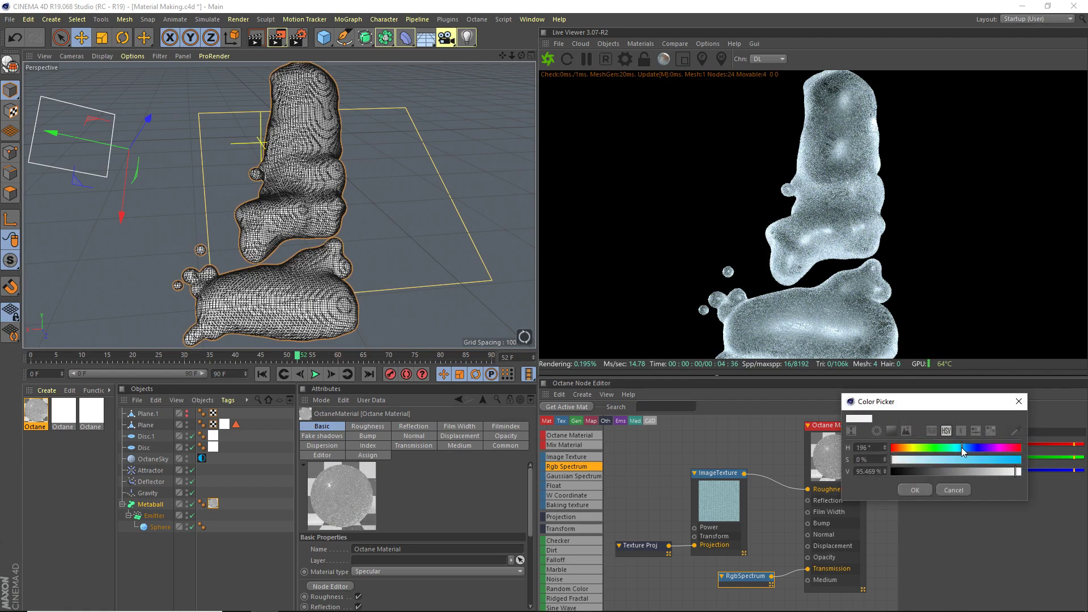
pyautogui.click(906, 460)
pyautogui.click(914, 487)
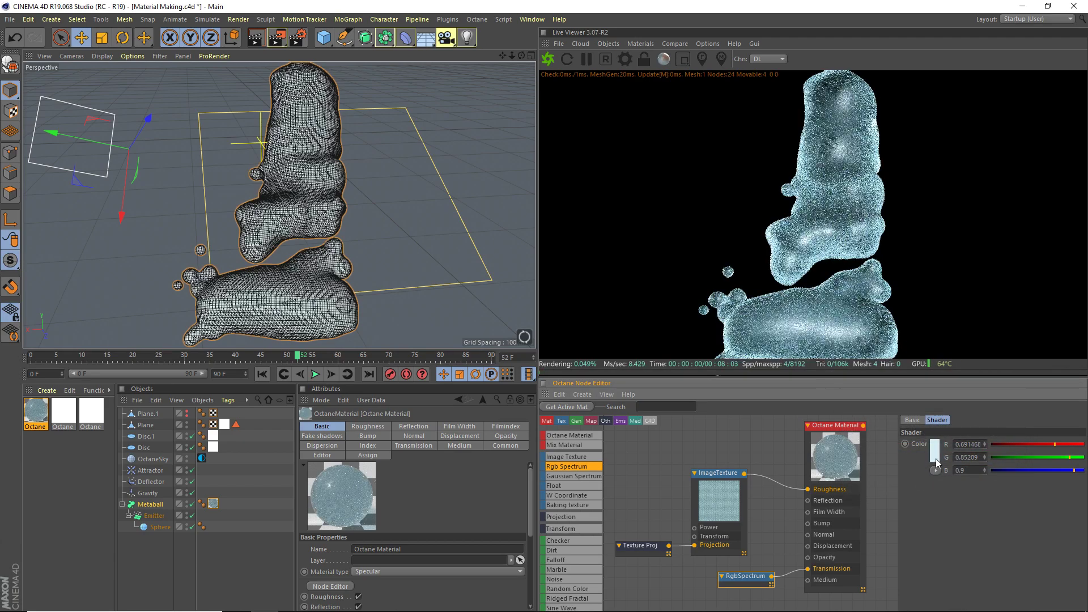
# Set the transmission RGB Spectrum color to hue 205°, saturation 8% and value 100%
pyautogui.click(936, 458)
pyautogui.click(903, 470)
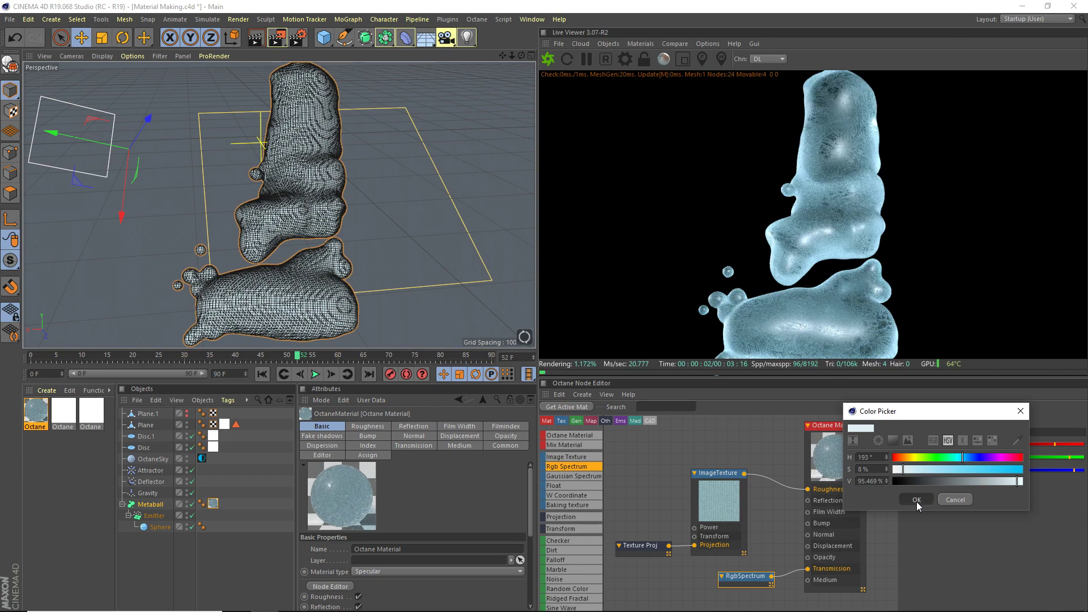
pyautogui.click(966, 456)
pyautogui.moveTo(1010, 481); pyautogui.dragTo(1028, 482)
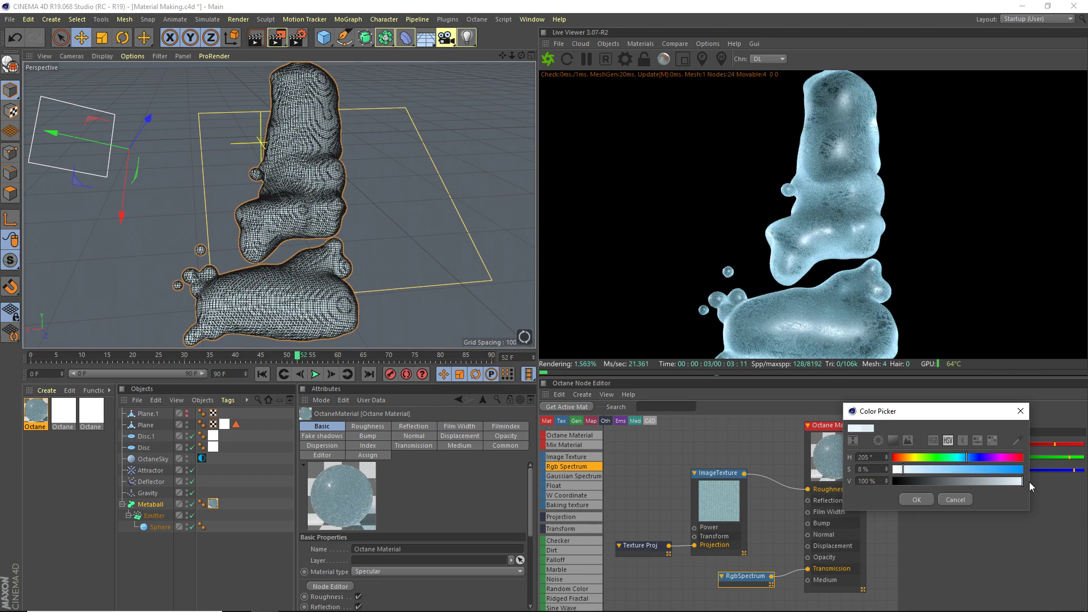
pyautogui.click(916, 499)
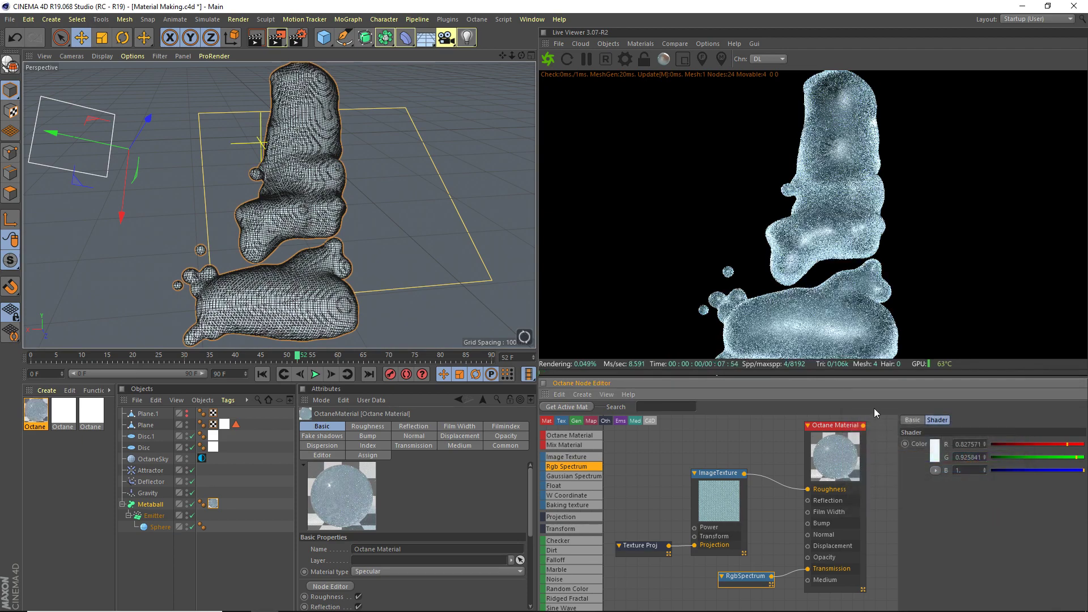
# Fine-tune the transmission color to a pale cyan of about R 0.848, G 0.966, B 1
pyautogui.click(932, 449)
pyautogui.click(910, 486)
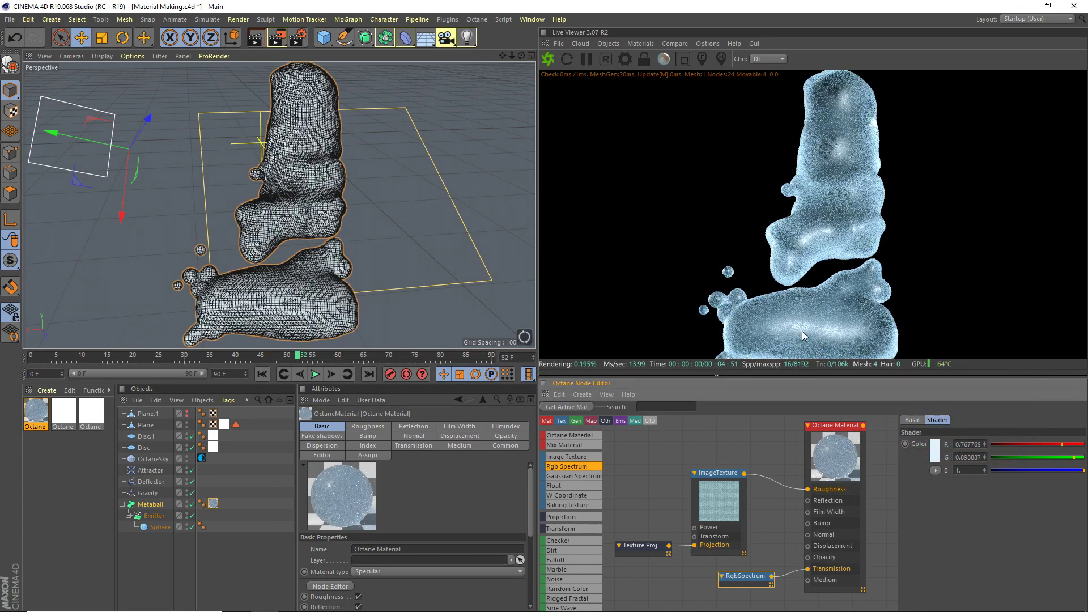
pyautogui.click(931, 456)
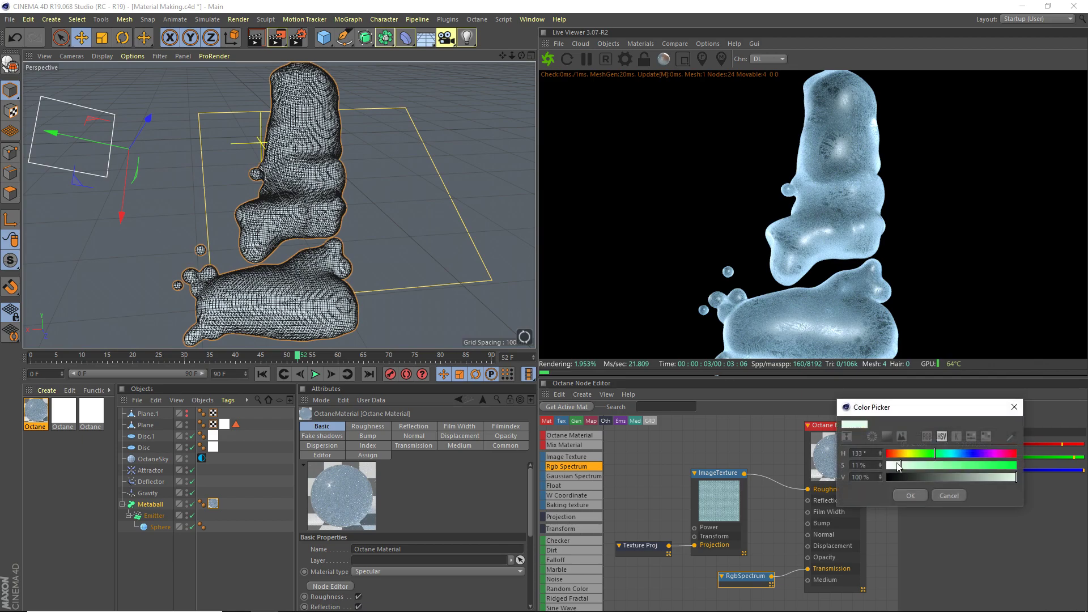
pyautogui.click(959, 453)
pyautogui.click(909, 495)
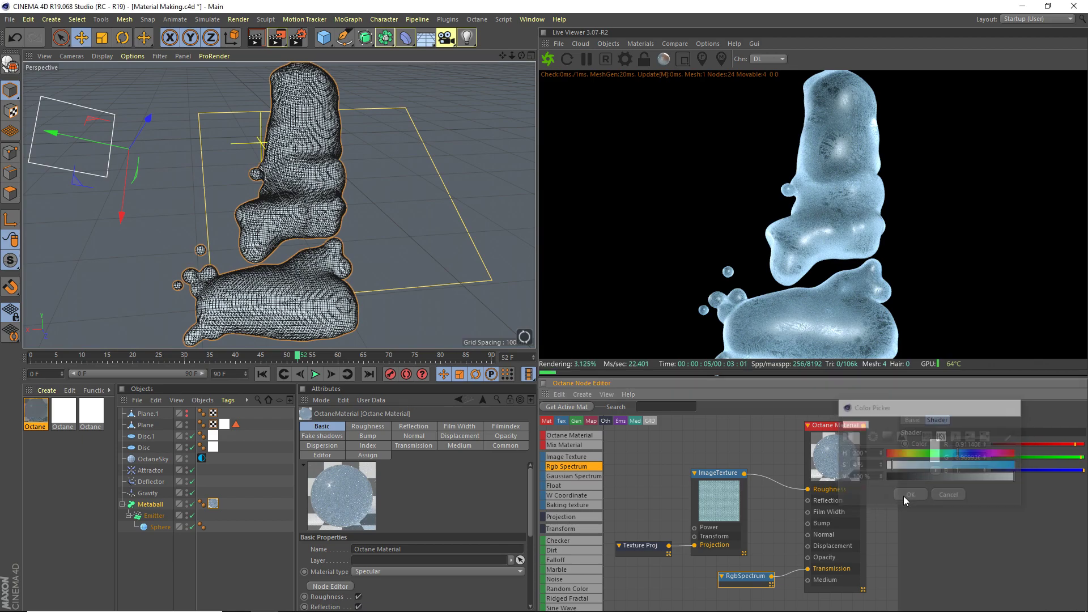
pyautogui.click(934, 450)
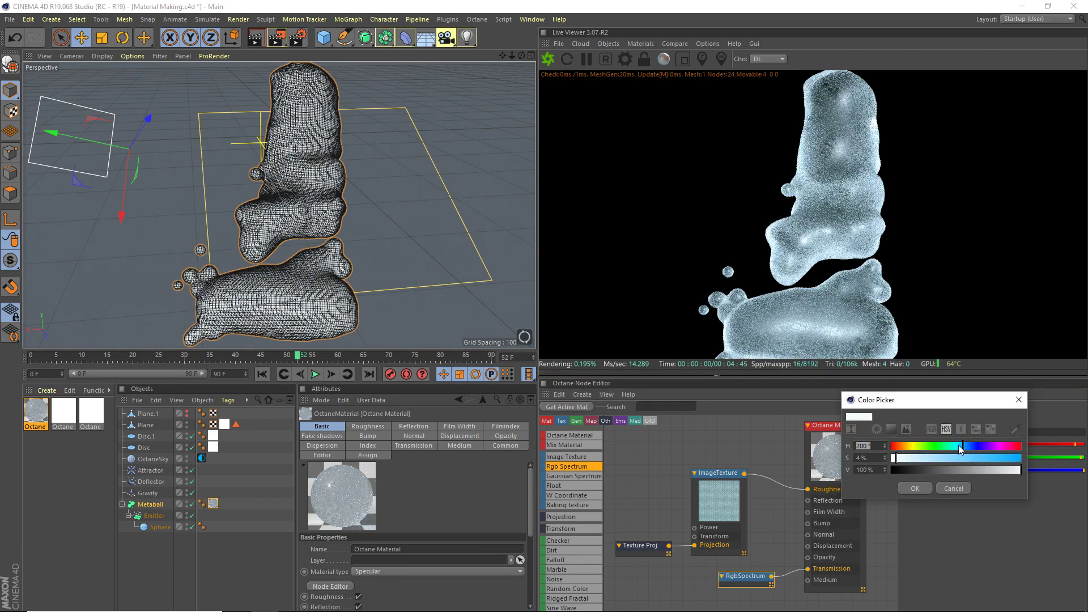
pyautogui.click(900, 458)
pyautogui.click(914, 487)
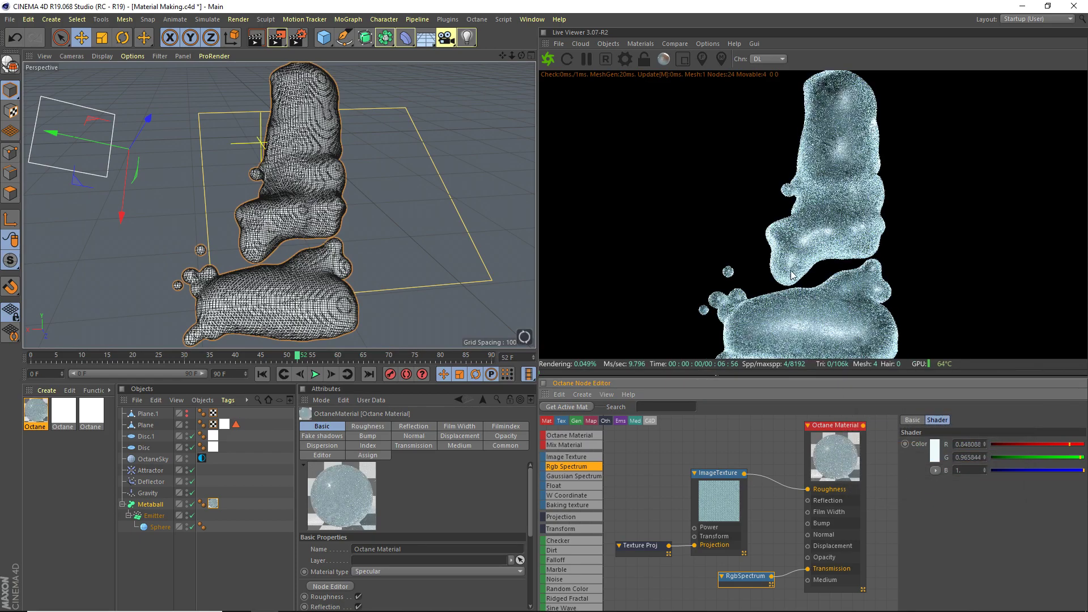
# Rearrange the graph by moving the ImageTexture and Texture Projection nodes up and away and raising the RgbSpectrum node beside the material
pyautogui.moveTo(780, 545); pyautogui.dragTo(788, 489, button='middle')
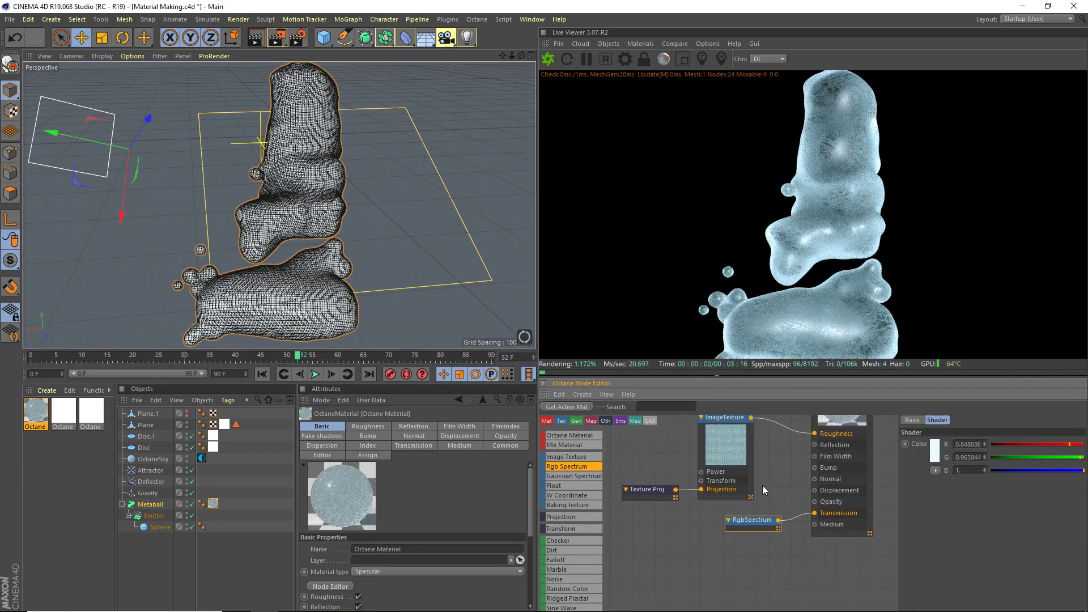
pyautogui.moveTo(664, 521); pyautogui.dragTo(693, 425)
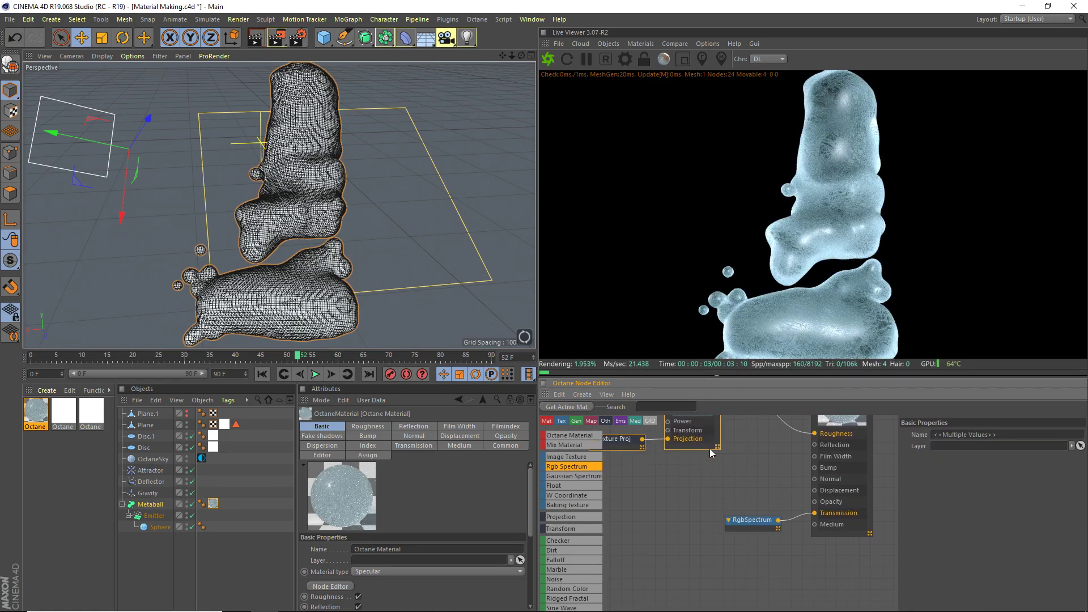
pyautogui.click(750, 520)
pyautogui.moveTo(749, 528); pyautogui.dragTo(748, 503)
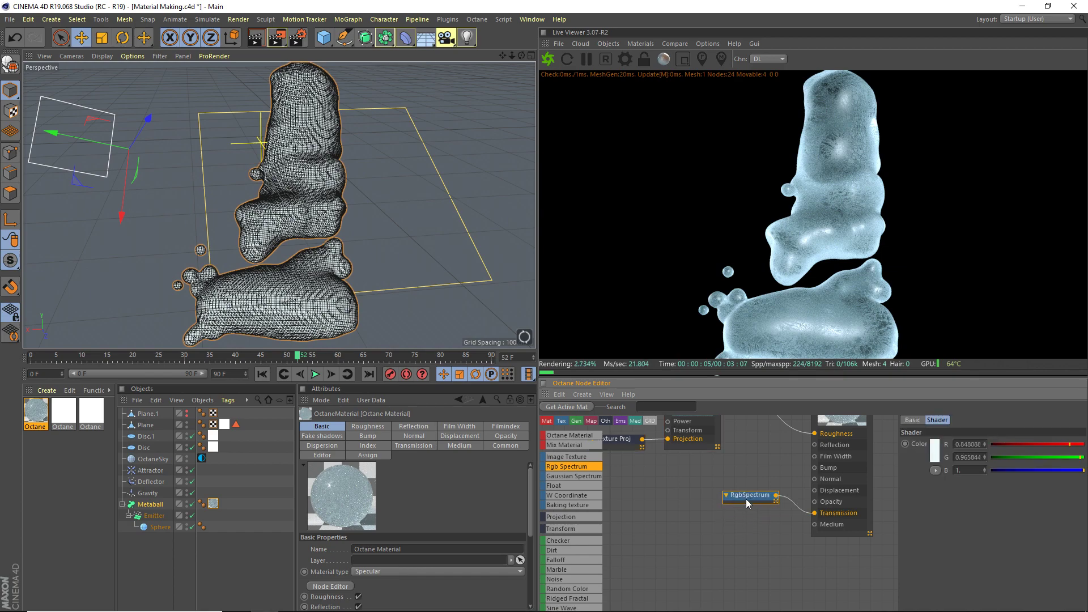
# Add a Scattering Medium to the ice material's Medium channel and select its node
pyautogui.click(831, 512)
pyautogui.click(959, 452)
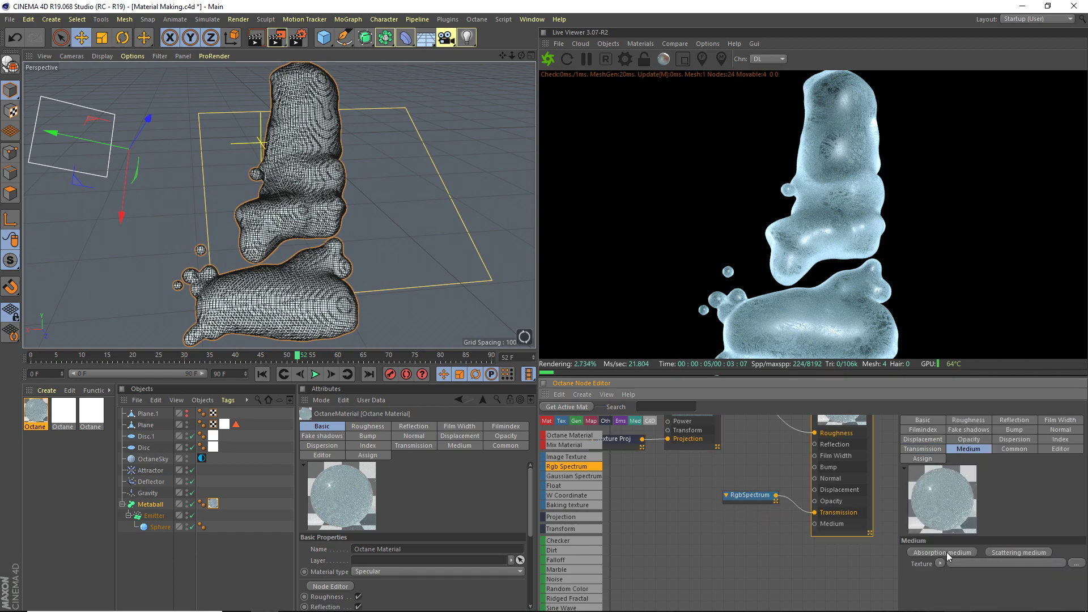
pyautogui.click(992, 552)
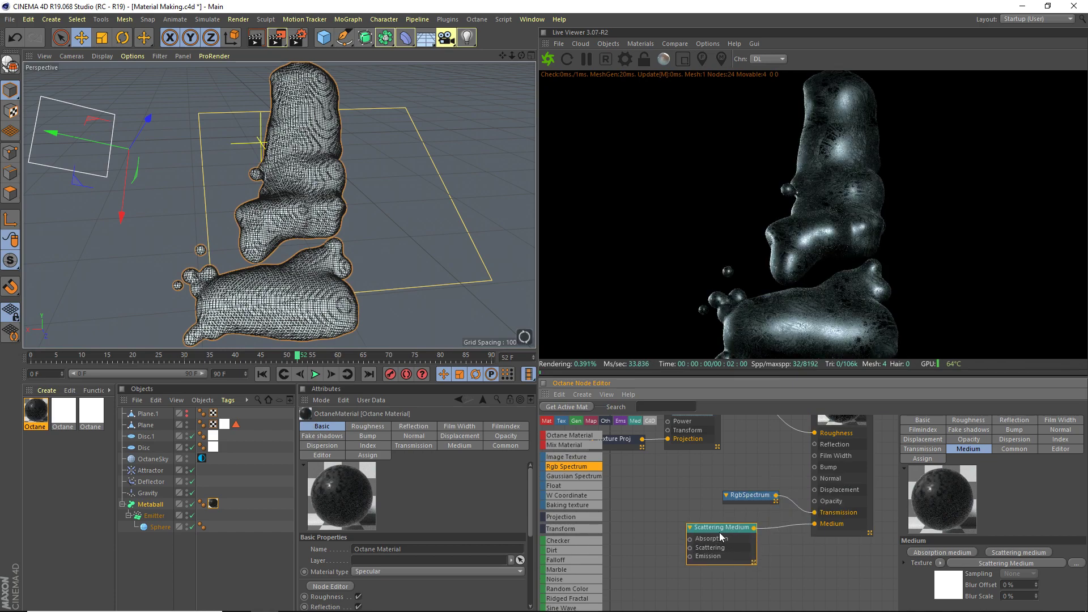
pyautogui.click(719, 536)
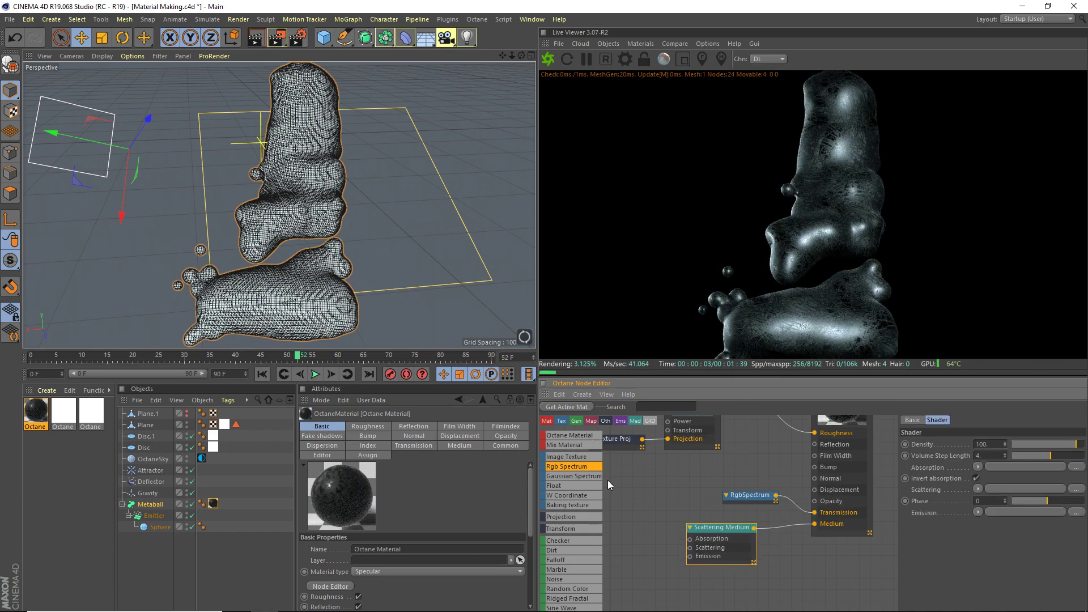
# Add two RGB Spectrum nodes to the graph and connect one to the Scattering Medium's Scattering input
pyautogui.click(576, 467)
pyautogui.moveTo(574, 470); pyautogui.dragTo(635, 552)
pyautogui.moveTo(680, 552)
pyautogui.mouseDown()
pyautogui.moveTo(690, 547)
pyautogui.moveTo(634, 557)
pyautogui.moveTo(691, 548)
pyautogui.mouseUp()
pyautogui.click(648, 559)
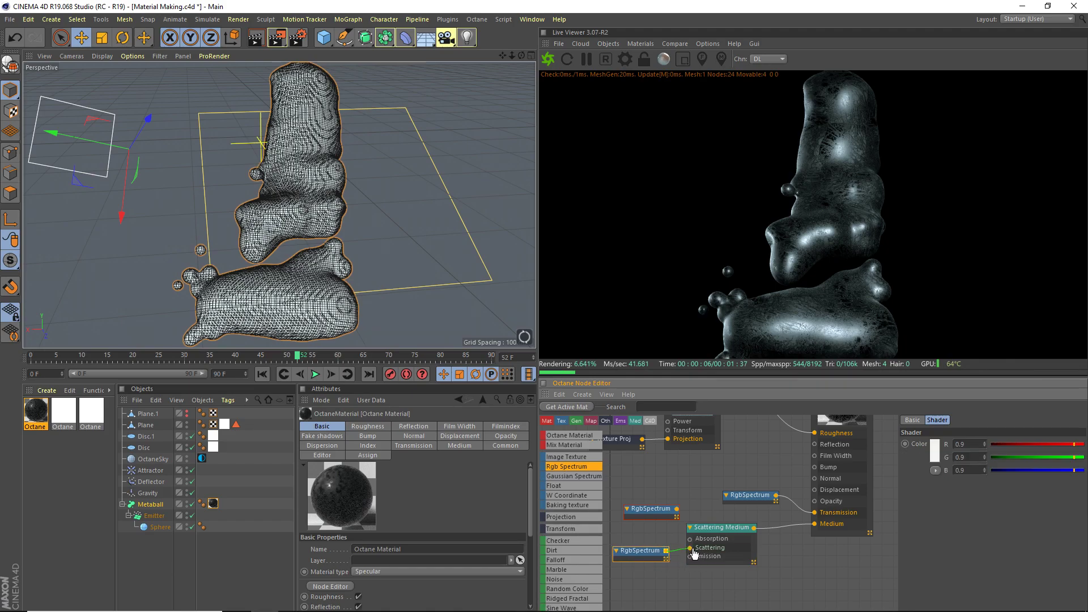
# Set the scattering RGB Spectrum color to a near-black grey with 0% saturation and 12% value
pyautogui.click(934, 450)
pyautogui.moveTo(915, 477); pyautogui.dragTo(903, 476)
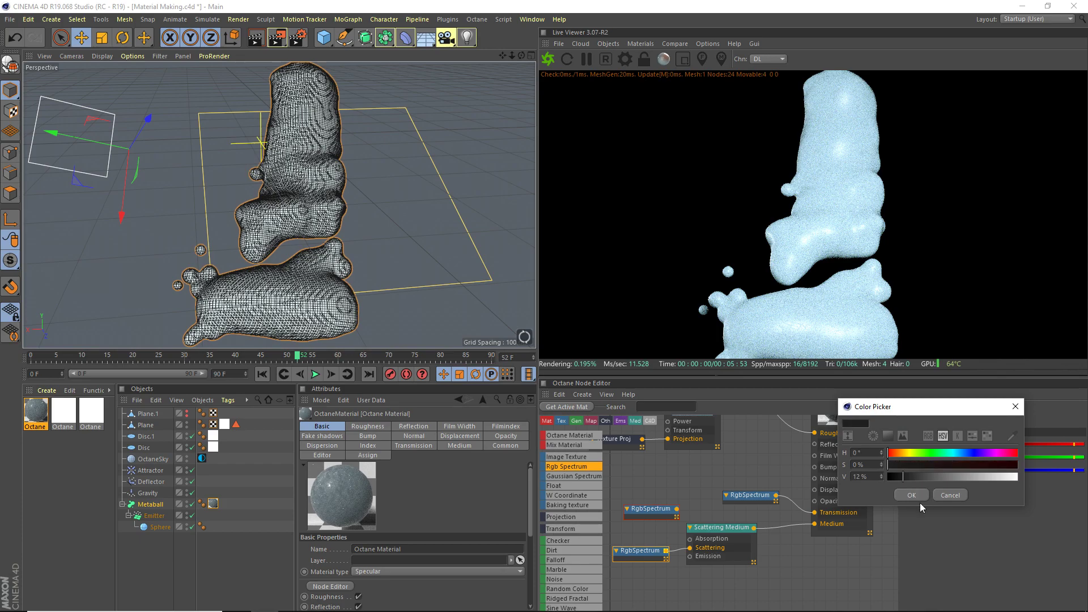
pyautogui.click(918, 496)
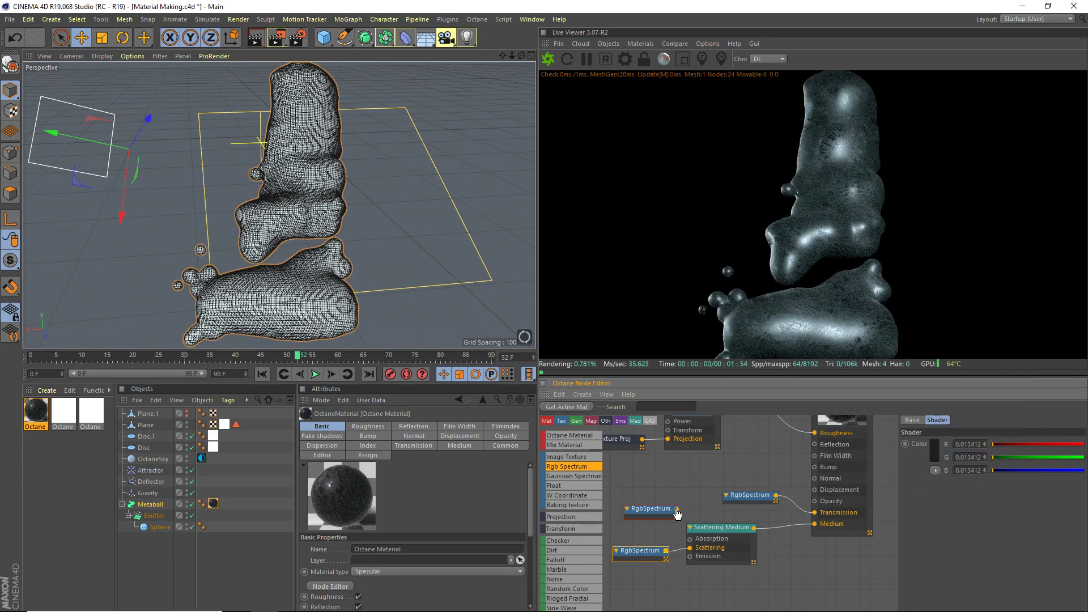
# Connect the spare RGB Spectrum node to the medium's Absorption input and color it pale blue, about R 0.933, G 0.982, B 1
pyautogui.moveTo(676, 508); pyautogui.dragTo(641, 526)
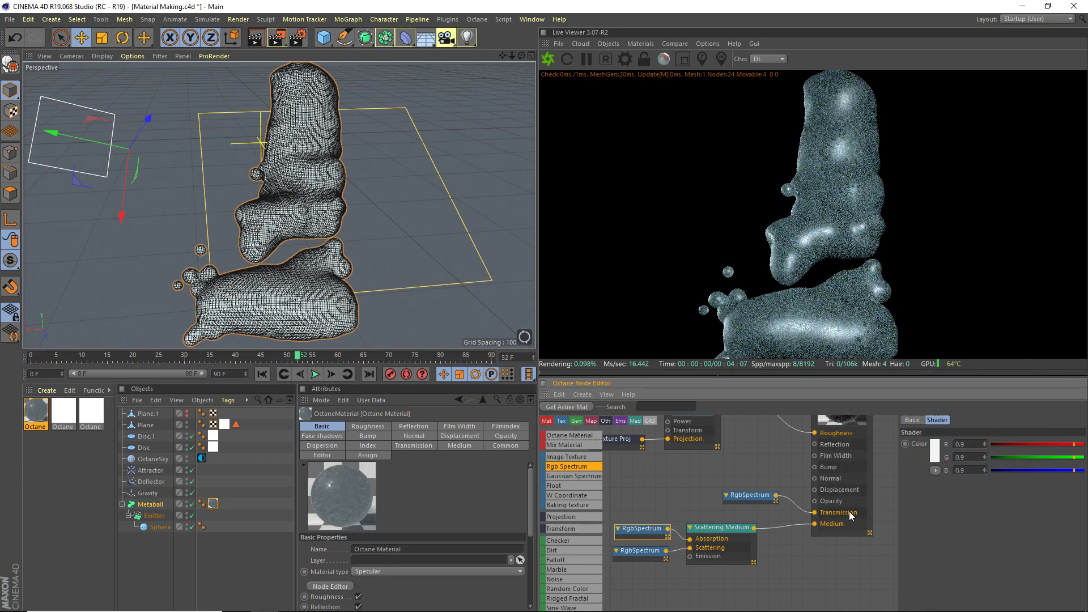
pyautogui.click(935, 448)
pyautogui.moveTo(973, 448); pyautogui.dragTo(897, 461)
pyautogui.click(916, 488)
pyautogui.click(937, 456)
pyautogui.click(1018, 474)
pyautogui.click(923, 490)
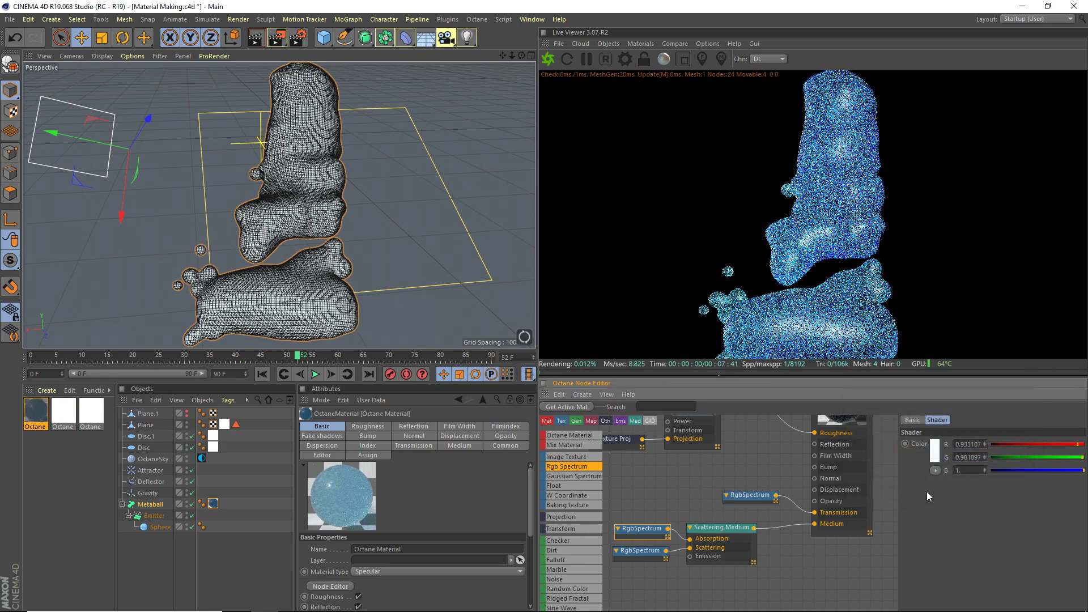
# Refine the absorption color to hue 196°, saturation 8% and value 84%
pyautogui.click(932, 459)
pyautogui.moveTo(889, 466); pyautogui.dragTo(898, 466)
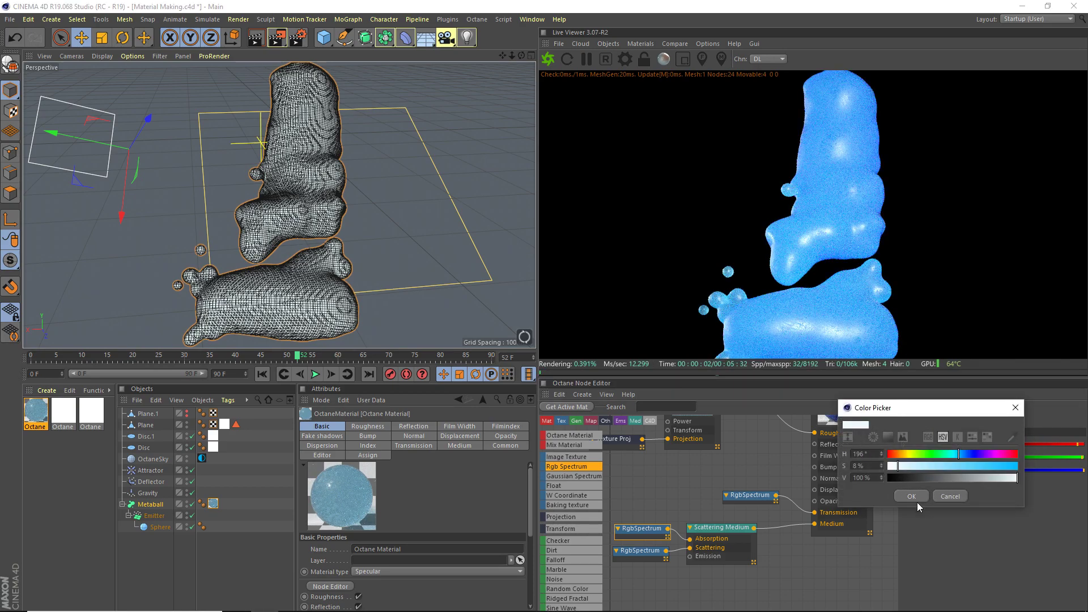
pyautogui.click(917, 501)
pyautogui.click(934, 456)
pyautogui.click(1002, 474)
pyautogui.click(914, 492)
pyautogui.click(937, 452)
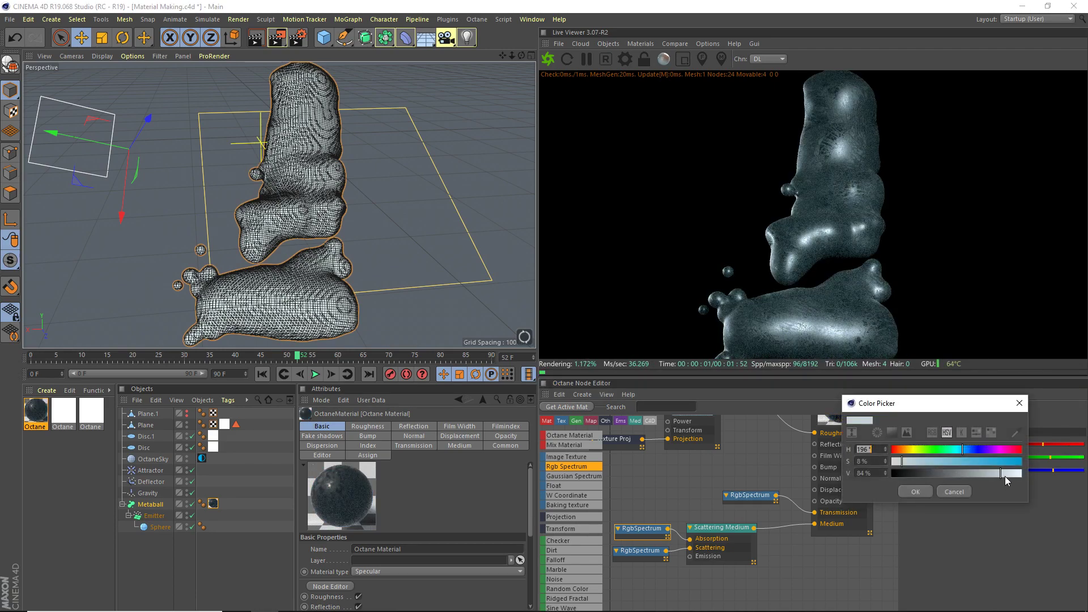
pyautogui.click(914, 492)
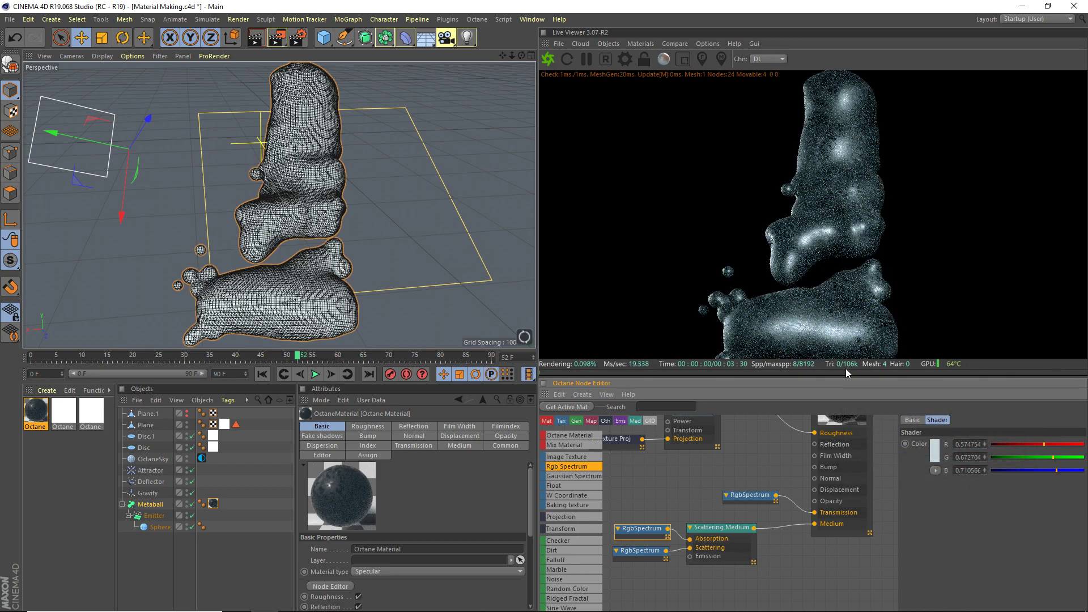
# Try densities of 5 and 3 on the Scattering Medium, and settle on a density of 4
pyautogui.click(734, 527)
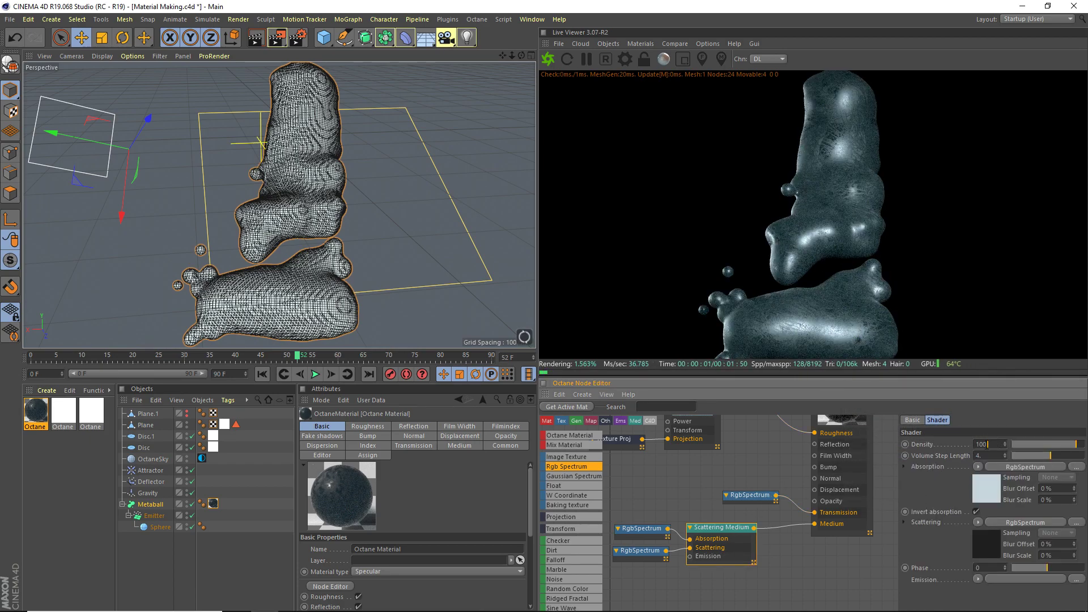
pyautogui.press('BackSpace')
pyautogui.press('BackSpace')
pyautogui.press('BackSpace')
pyautogui.write('5')
pyautogui.press('Return')
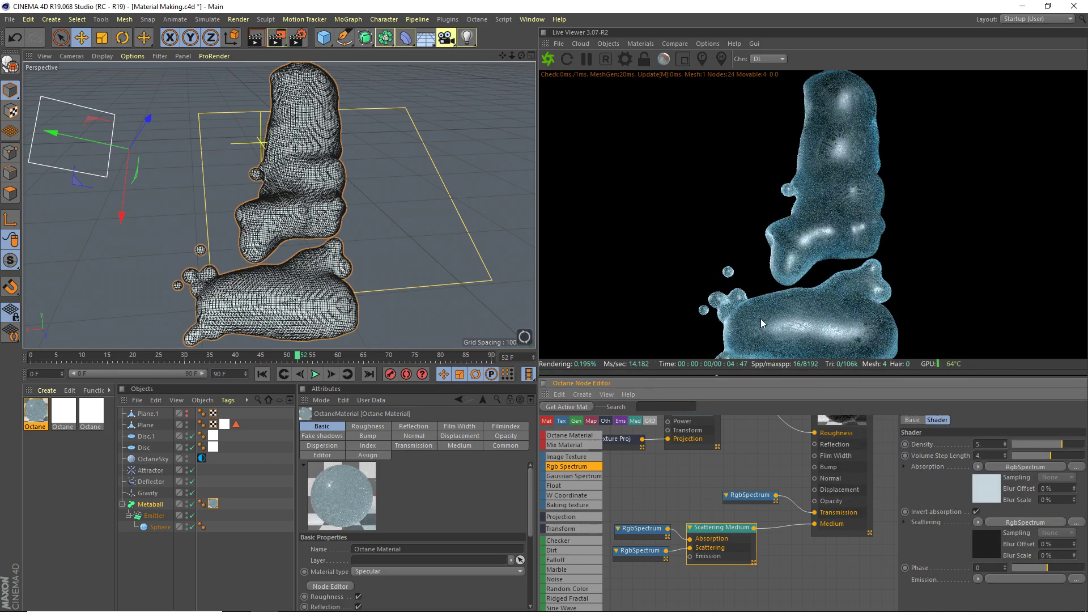
pyautogui.moveTo(997, 442); pyautogui.dragTo(586, 384)
pyautogui.write('3')
pyautogui.press('Return')
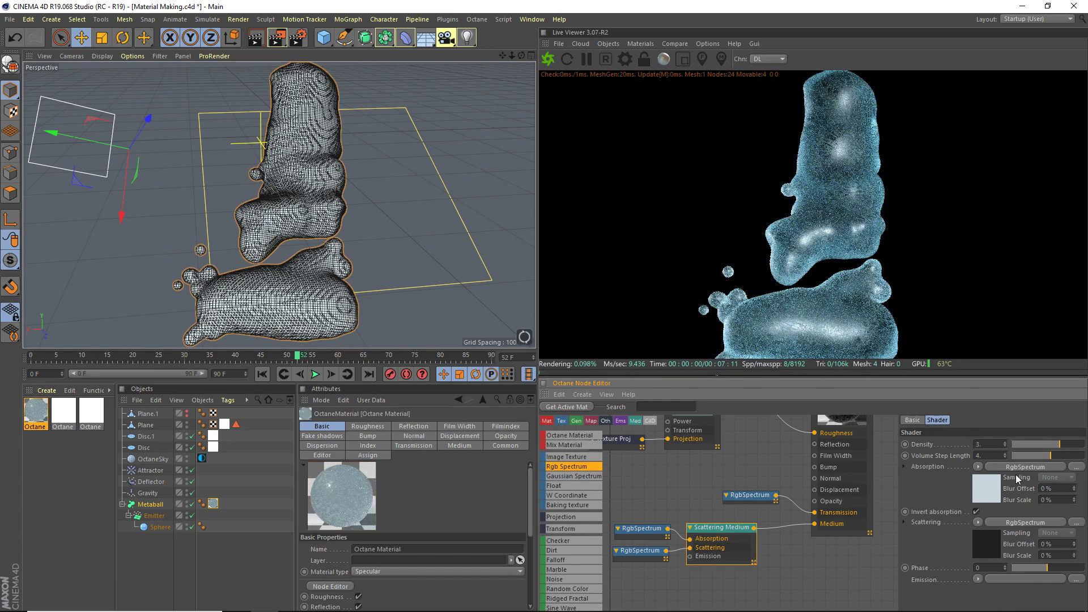
pyautogui.write('4')
pyautogui.press('Return')
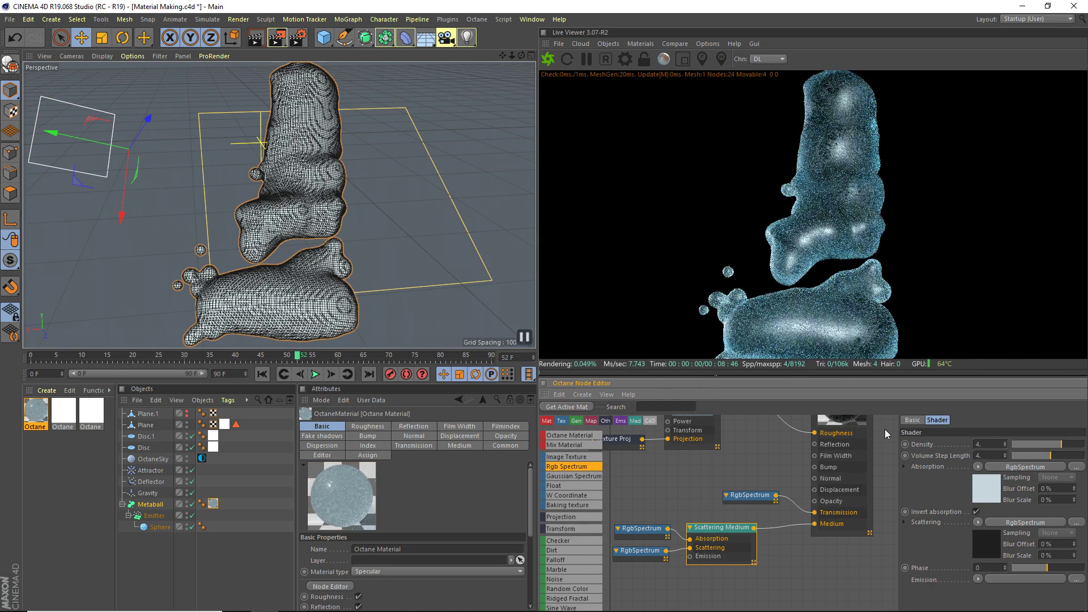
# Fine-tune the roughness ImageTexture's gamma, trying 7 and about 5.45 before settling on about 6.65
pyautogui.moveTo(687, 461); pyautogui.dragTo(760, 553, button='middle')
pyautogui.click(753, 450)
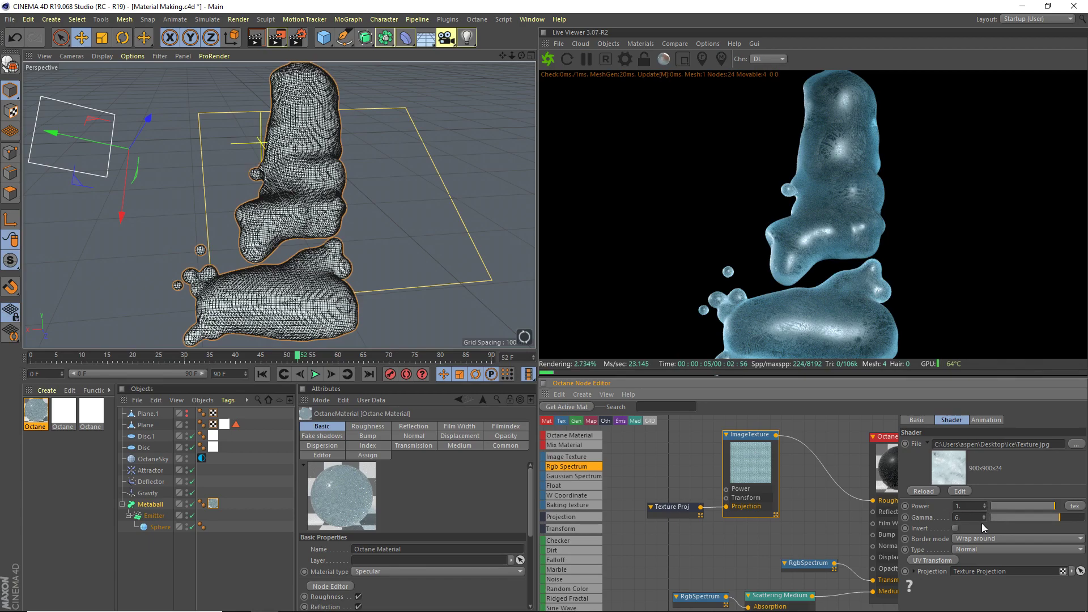
pyautogui.write('7')
pyautogui.press('Return')
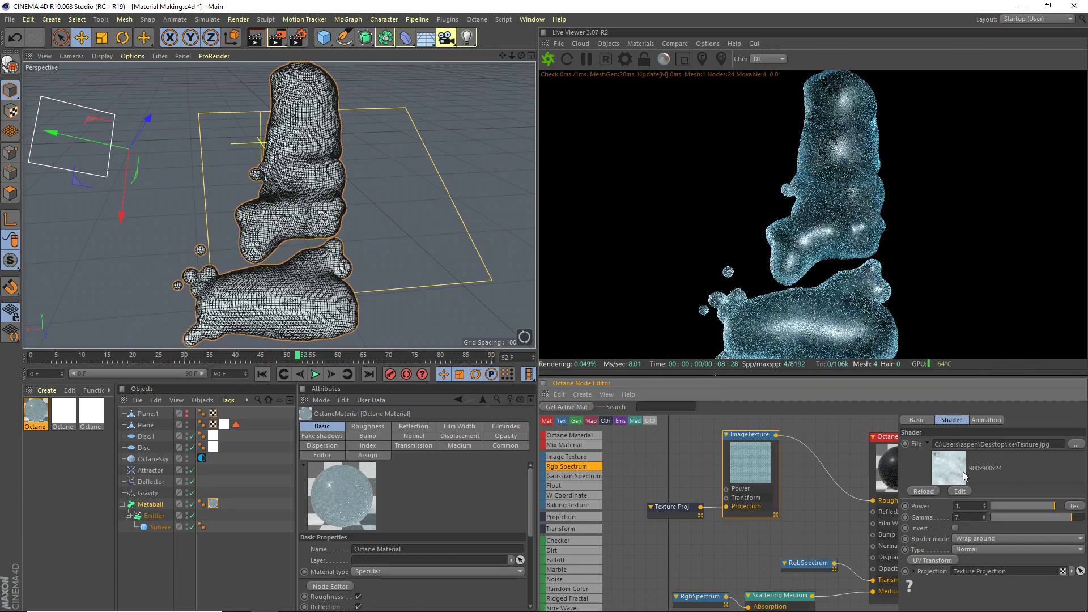
pyautogui.moveTo(995, 517); pyautogui.dragTo(1042, 518)
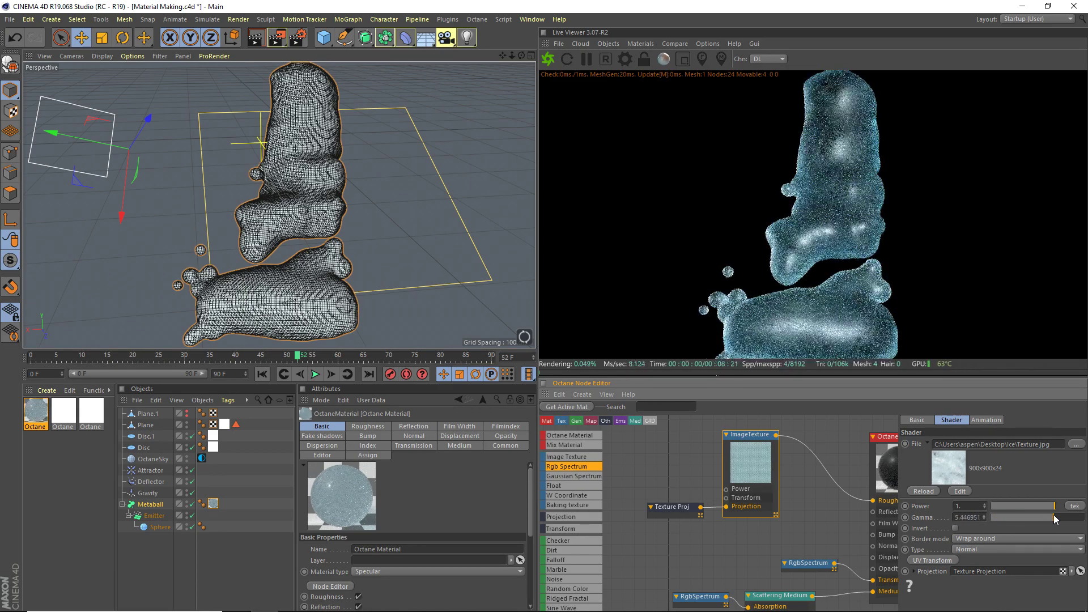
pyautogui.moveTo(1053, 517); pyautogui.dragTo(1068, 518)
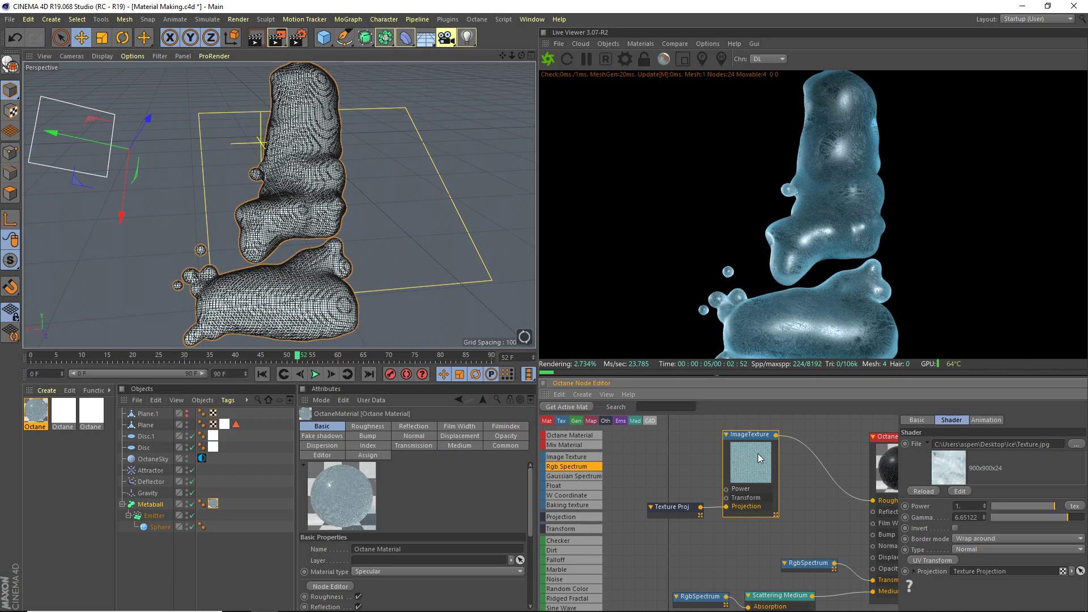
# Reduce the ice material's Reflection float to 0.3
pyautogui.moveTo(519, 55); pyautogui.dragTo(587, 278)
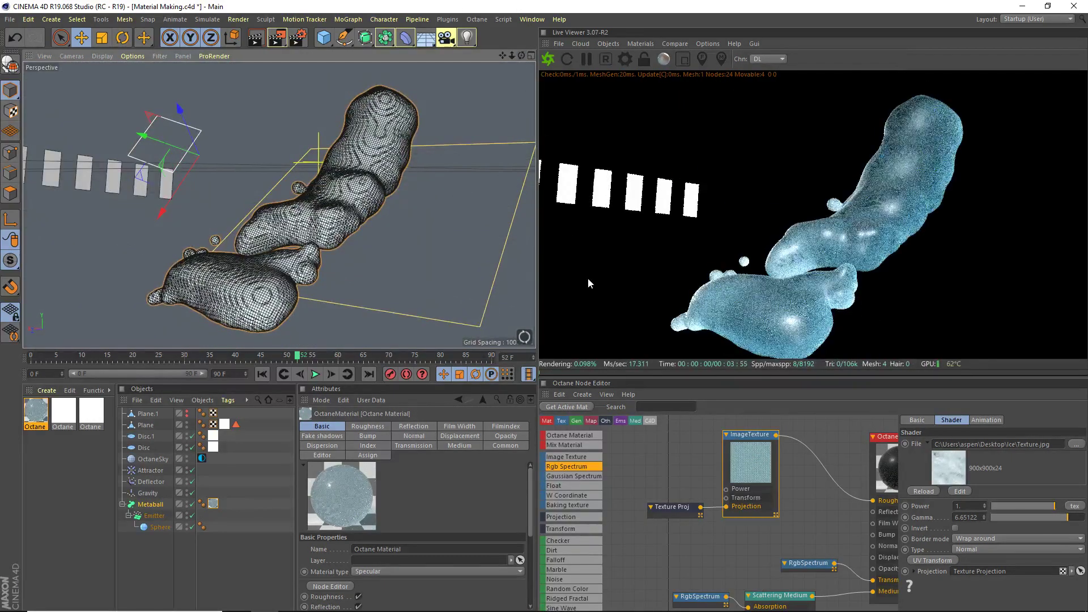
pyautogui.click(411, 425)
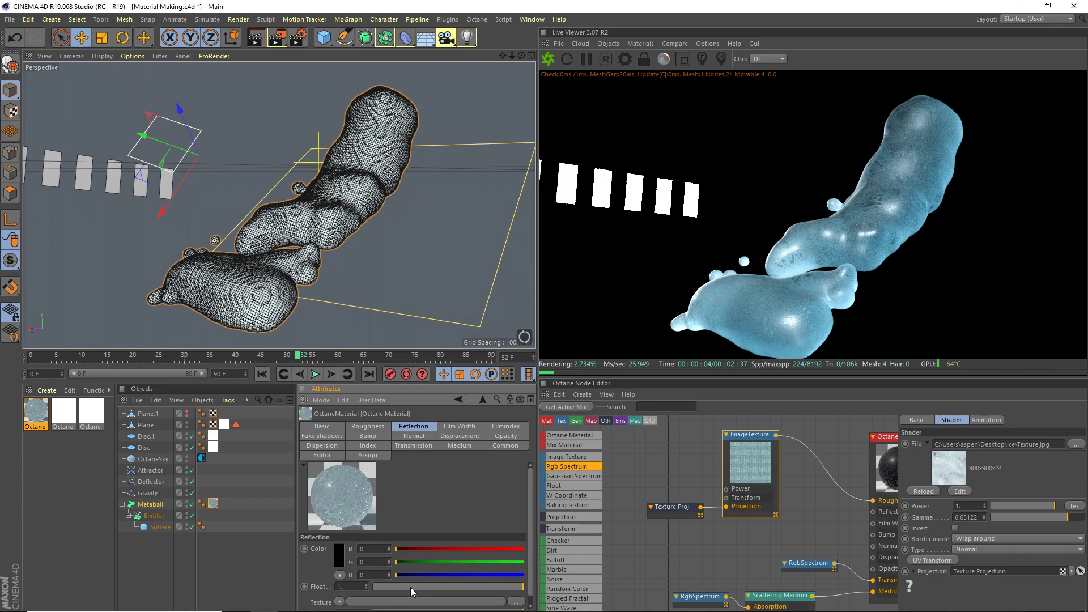
pyautogui.moveTo(410, 587); pyautogui.dragTo(433, 592)
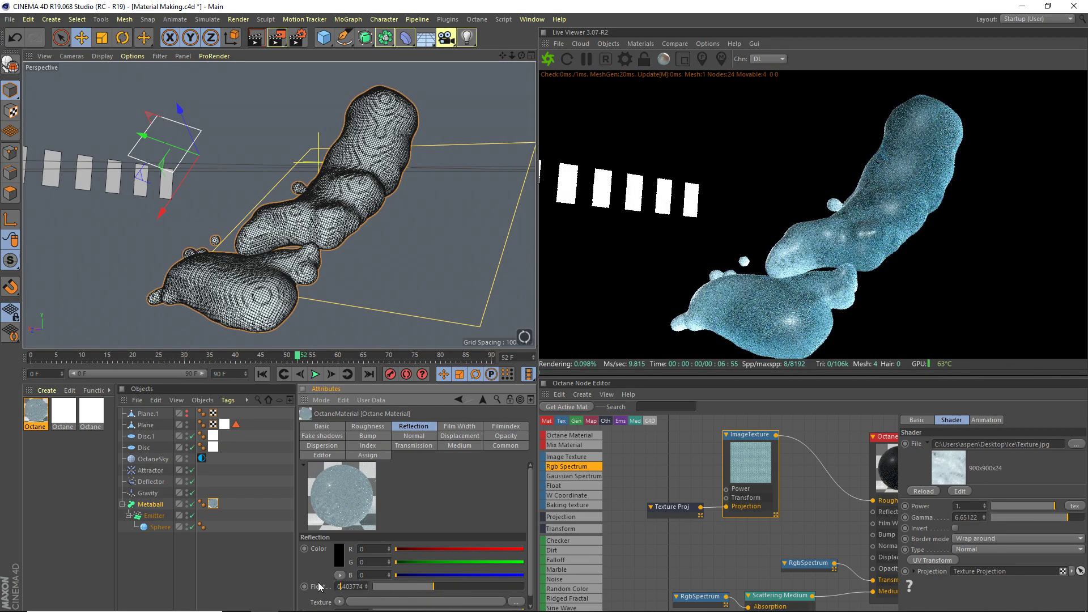
pyautogui.write('0.3')
pyautogui.press('Return')
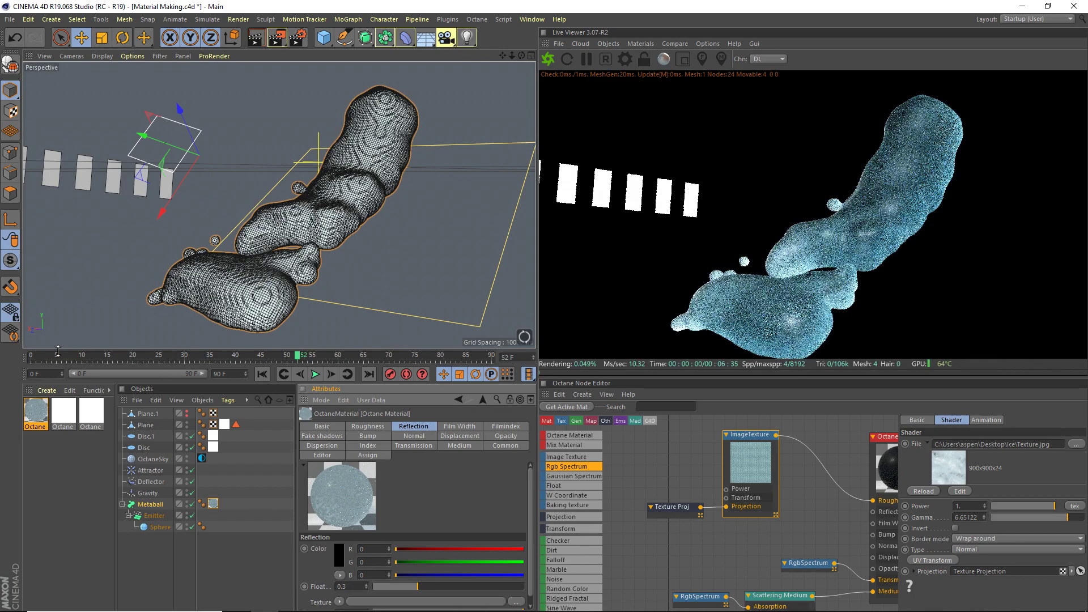
# Create a second Octane material and set its material type to Specular
pyautogui.click(47, 391)
pyautogui.moveTo(124, 434)
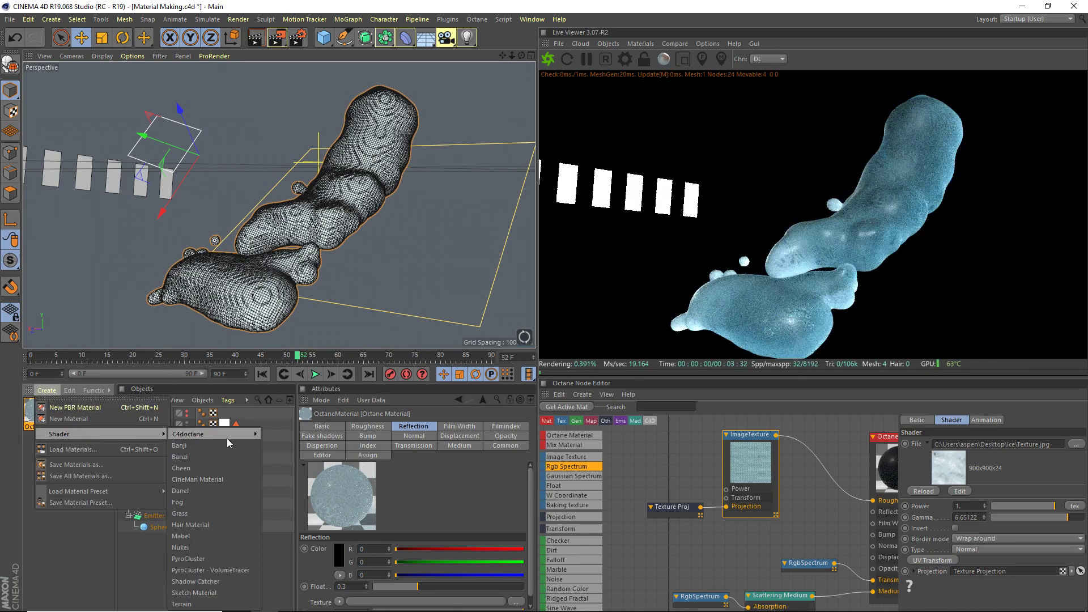
pyautogui.moveTo(226, 436)
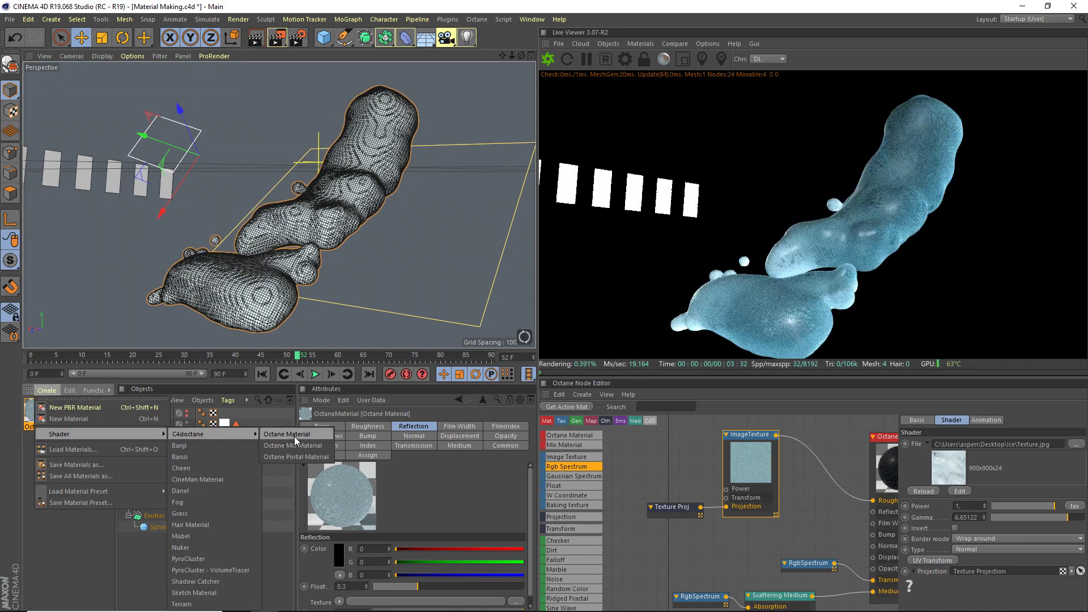
pyautogui.click(294, 437)
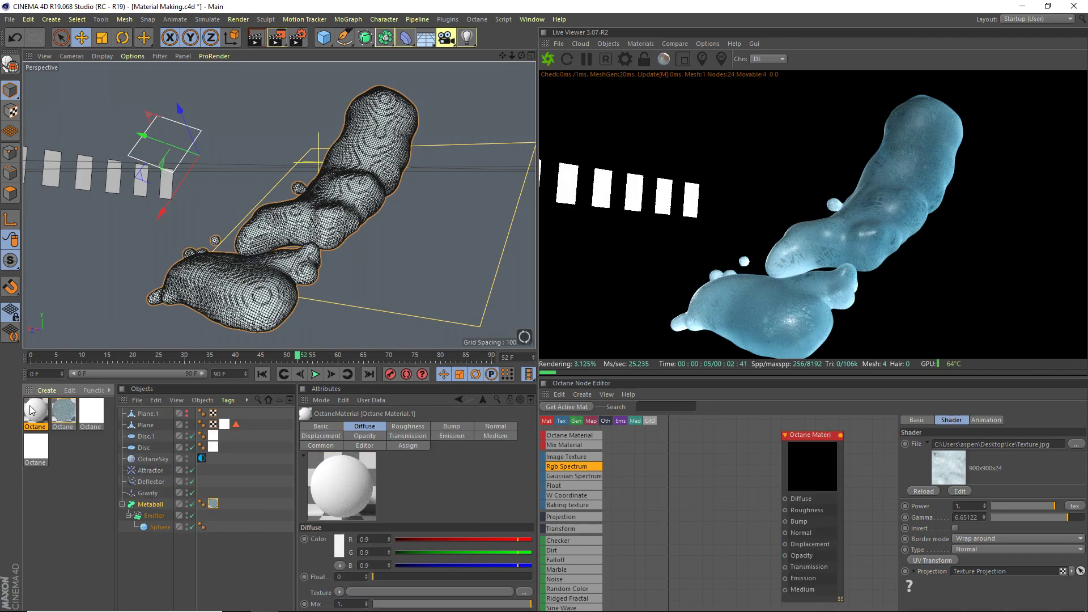
pyautogui.doubleClick(36, 410)
pyautogui.click(243, 196)
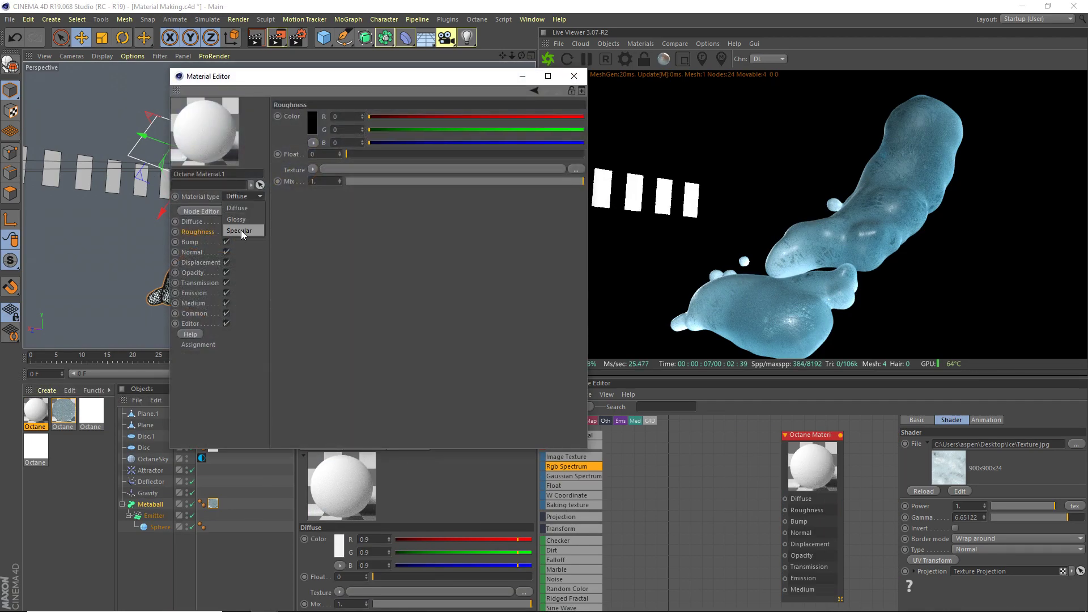
pyautogui.click(238, 236)
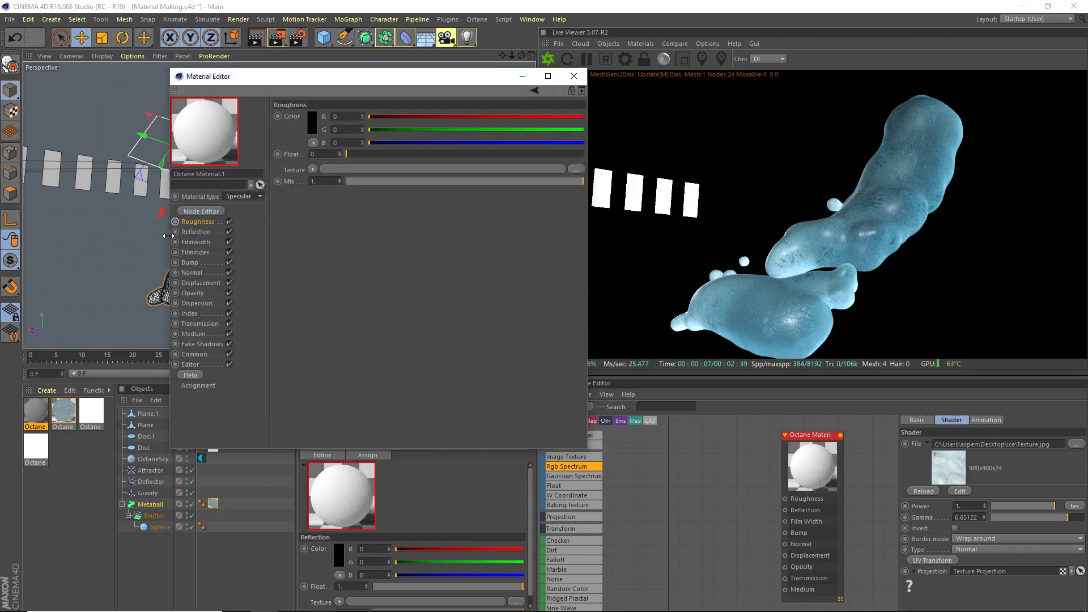
# Give the new material a pale aqua transmission color of about R 0.848, G 1, B 0.987
pyautogui.click(199, 323)
pyautogui.click(313, 122)
pyautogui.click(340, 118)
pyautogui.click(295, 160)
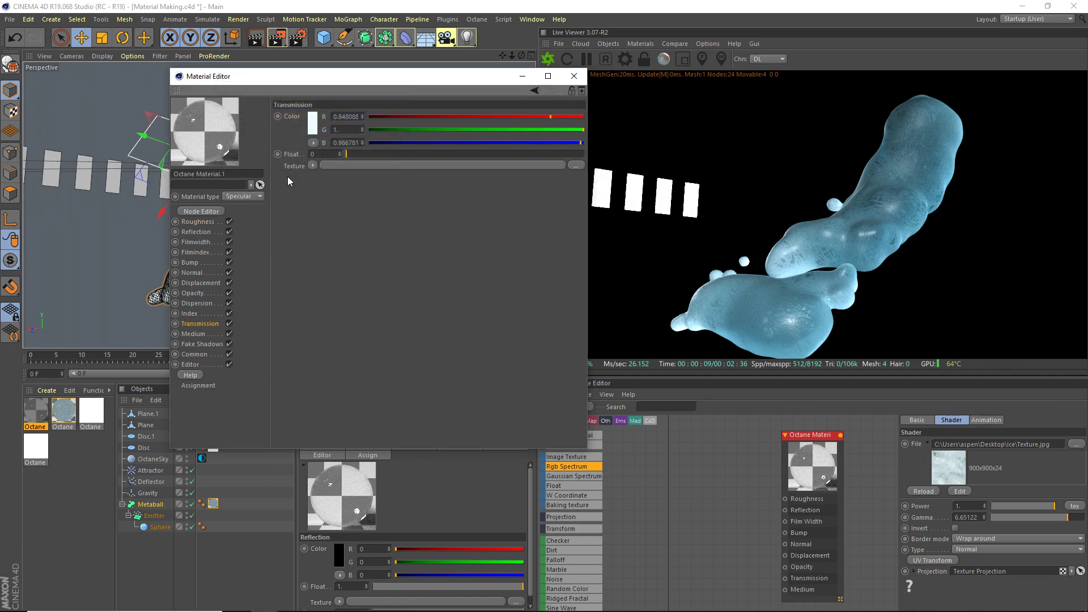
pyautogui.click(312, 120)
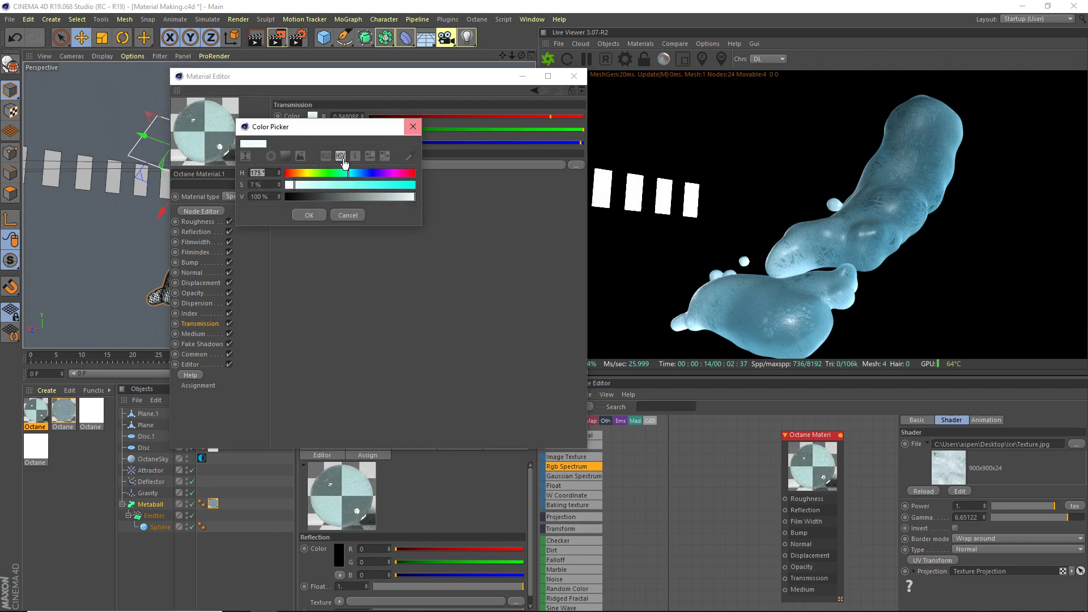
pyautogui.click(310, 215)
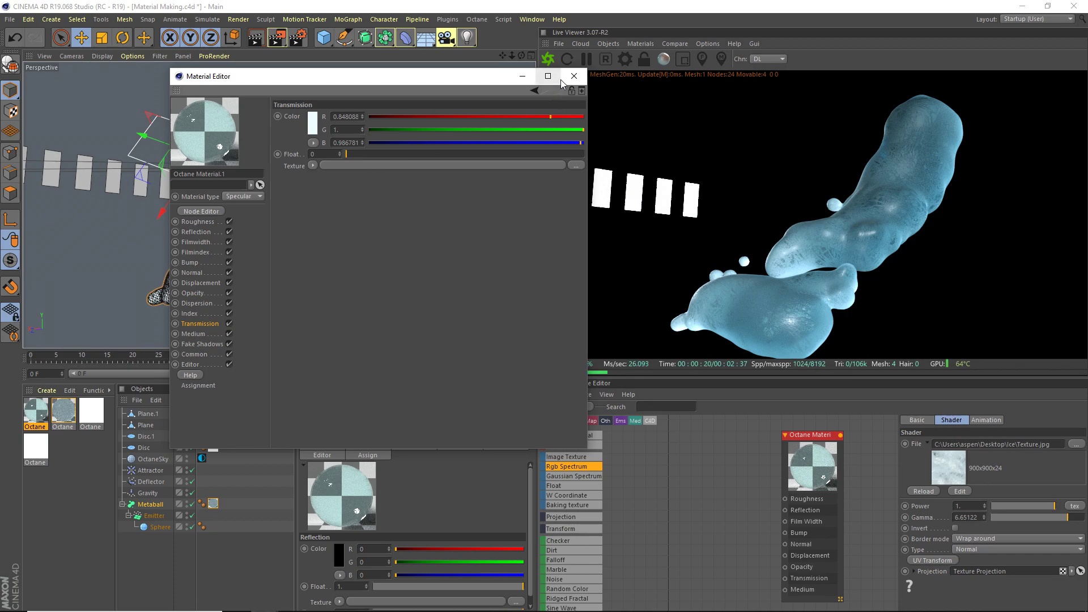
# Set the new specular material's Index to 1.4
pyautogui.click(193, 313)
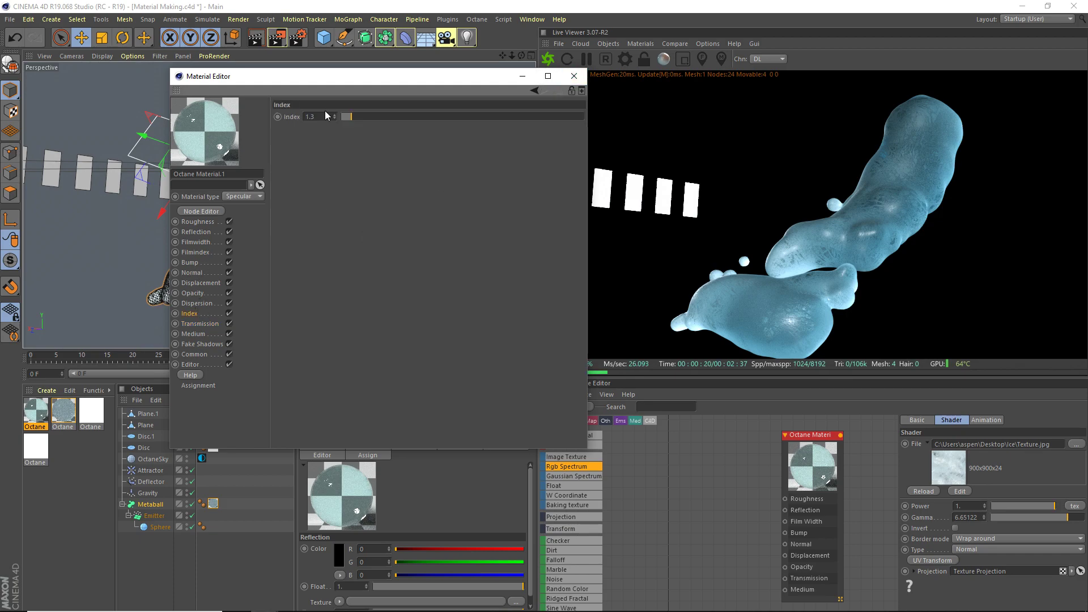
pyautogui.click(330, 121)
pyautogui.write('1.4')
pyautogui.press('Return')
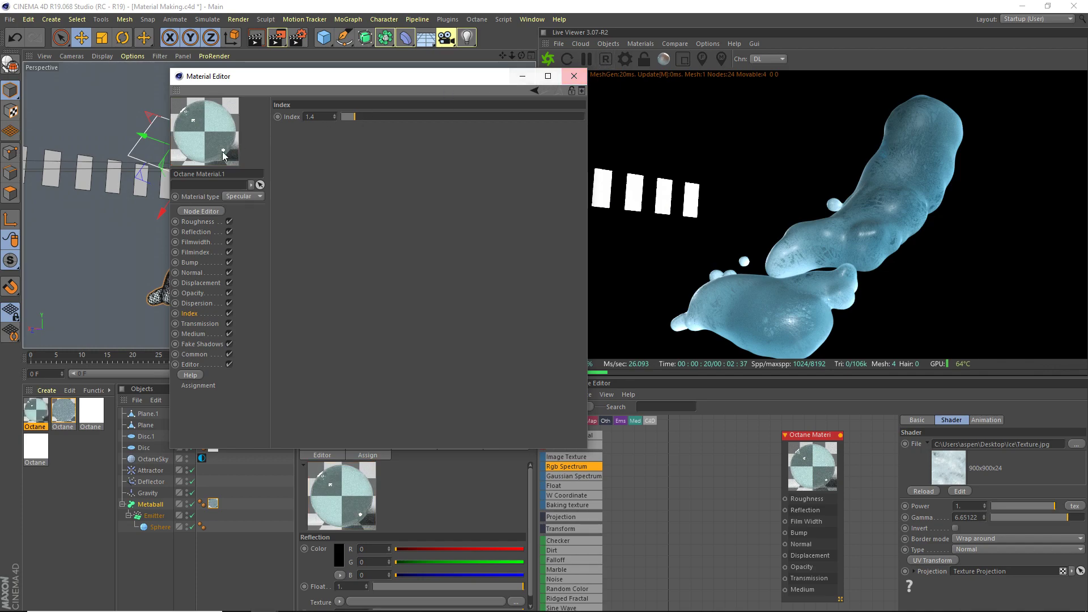
# Adjust the new material's Roughness float to a very small value near zero and close the material editor
pyautogui.click(197, 221)
pyautogui.click(351, 155)
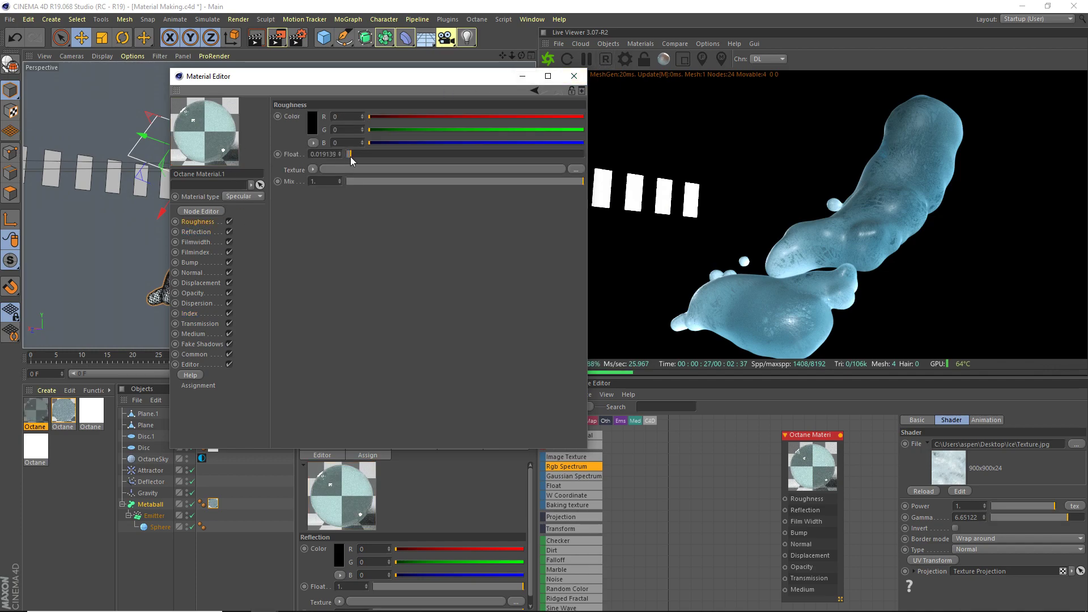
pyautogui.click(347, 155)
pyautogui.click(582, 77)
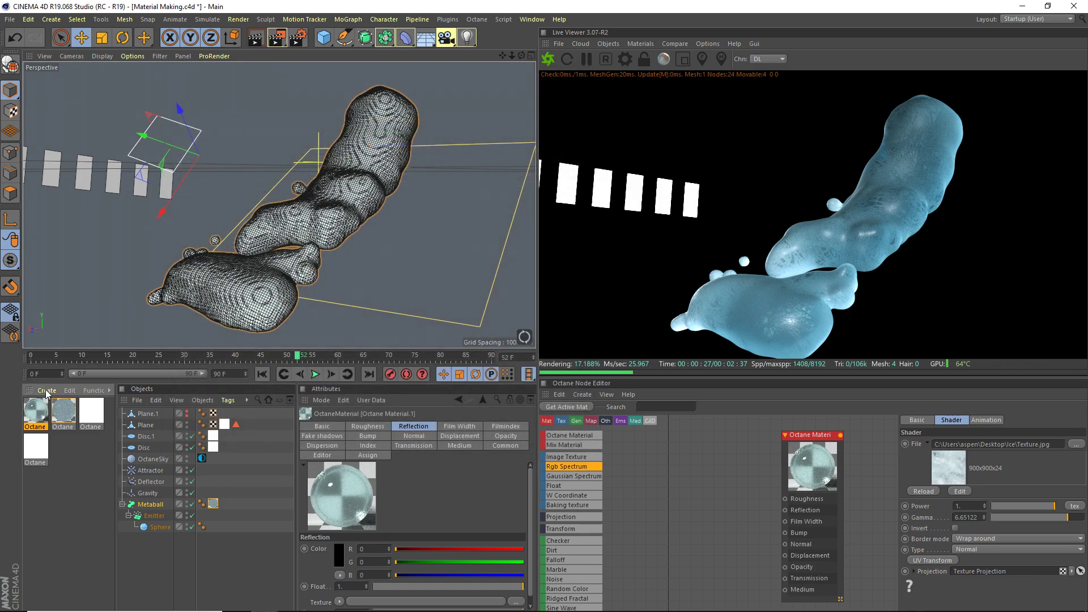
# Create an Octane Mix Material with Octane Material.1 as Material1 and Octane Material as Material2
pyautogui.click(47, 391)
pyautogui.click(286, 433)
pyautogui.doubleClick(32, 416)
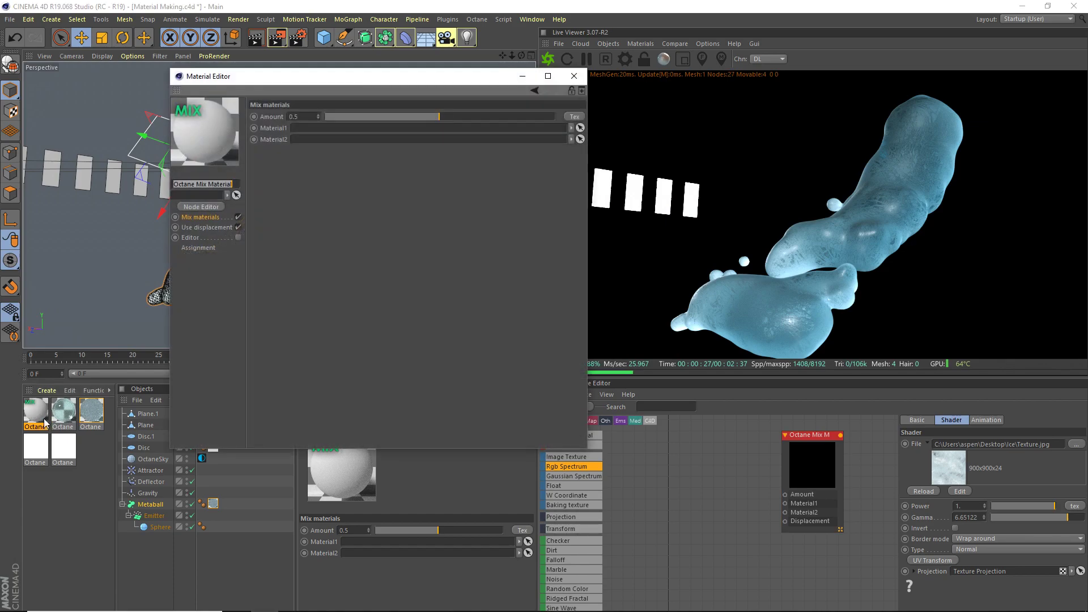
pyautogui.moveTo(63, 409); pyautogui.dragTo(318, 128)
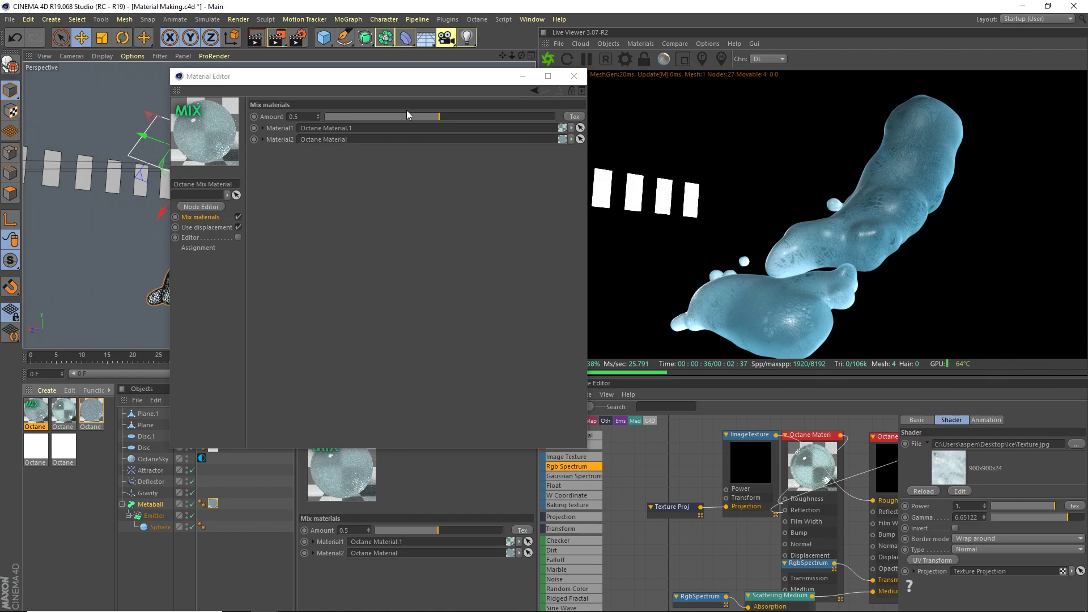
# Set the mix material's Amount to 0.1 after trying 0.9, and close the material editor
pyautogui.moveTo(438, 117); pyautogui.dragTo(356, 115)
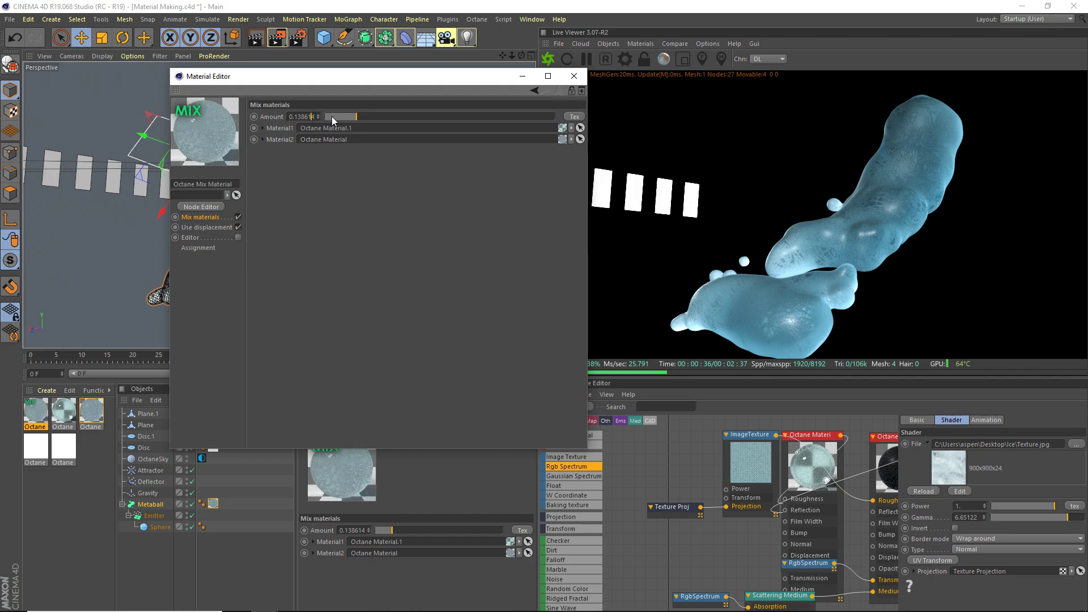
pyautogui.hotkey('ctrl', 'a')
pyautogui.press('BackSpace')
pyautogui.write('0.9')
pyautogui.press('Return')
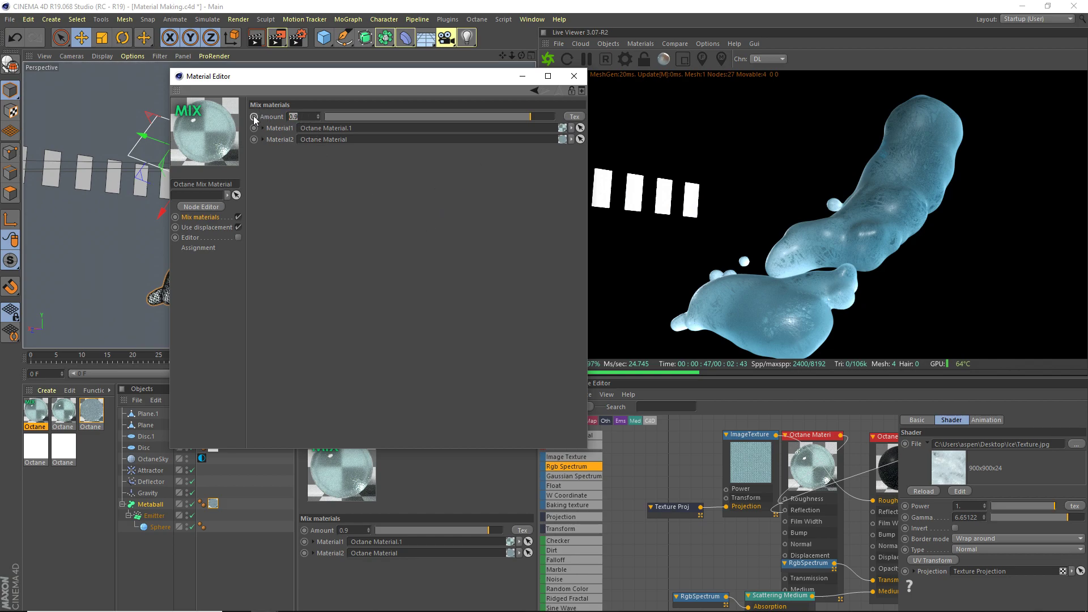
pyautogui.write('0.1')
pyautogui.press('Return')
pyautogui.click(574, 76)
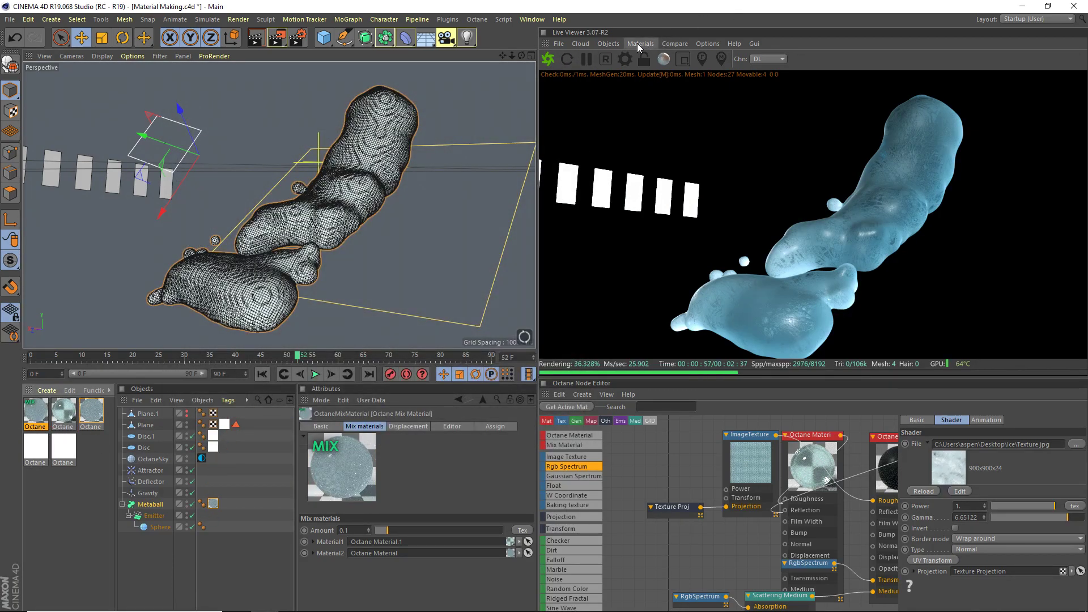
# Enable A/B comparison in the Live Viewer and apply the mix material to the Metaball for a before-and-after check
pyautogui.click(637, 43)
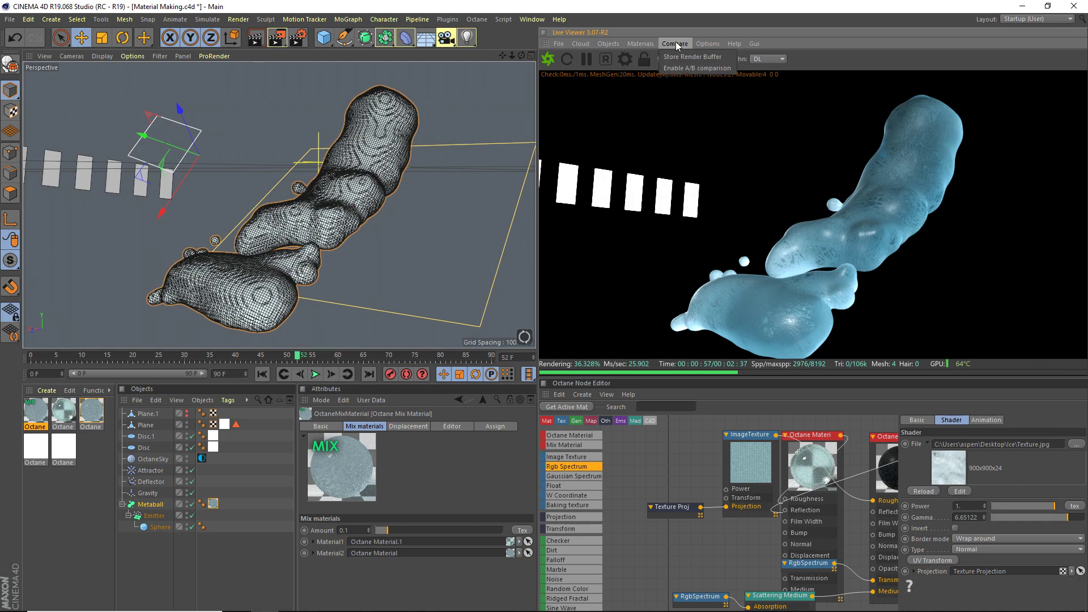
pyautogui.click(683, 67)
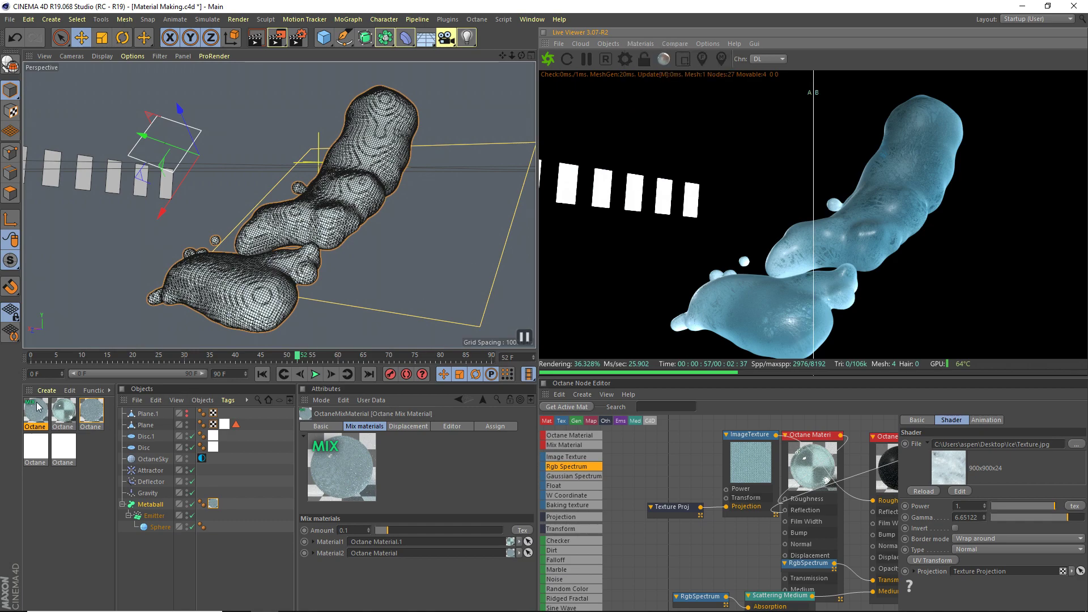
pyautogui.moveTo(39, 408); pyautogui.dragTo(233, 446)
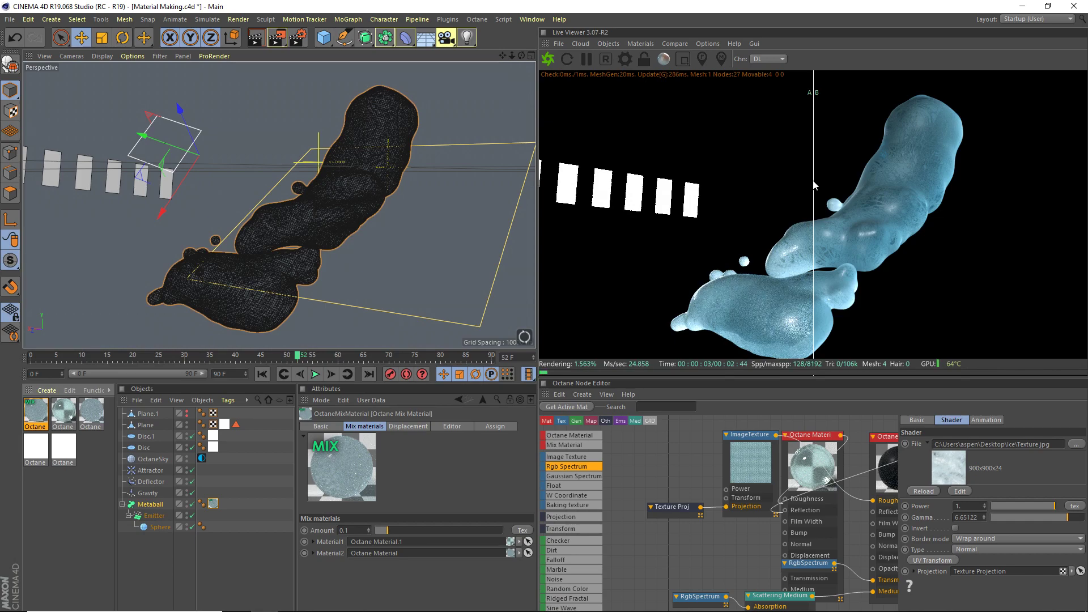
pyautogui.moveTo(813, 185); pyautogui.dragTo(973, 176)
# Try a mix Amount of 0.05, and undo the accidental deletion of the Metaball
pyautogui.doubleClick(38, 426)
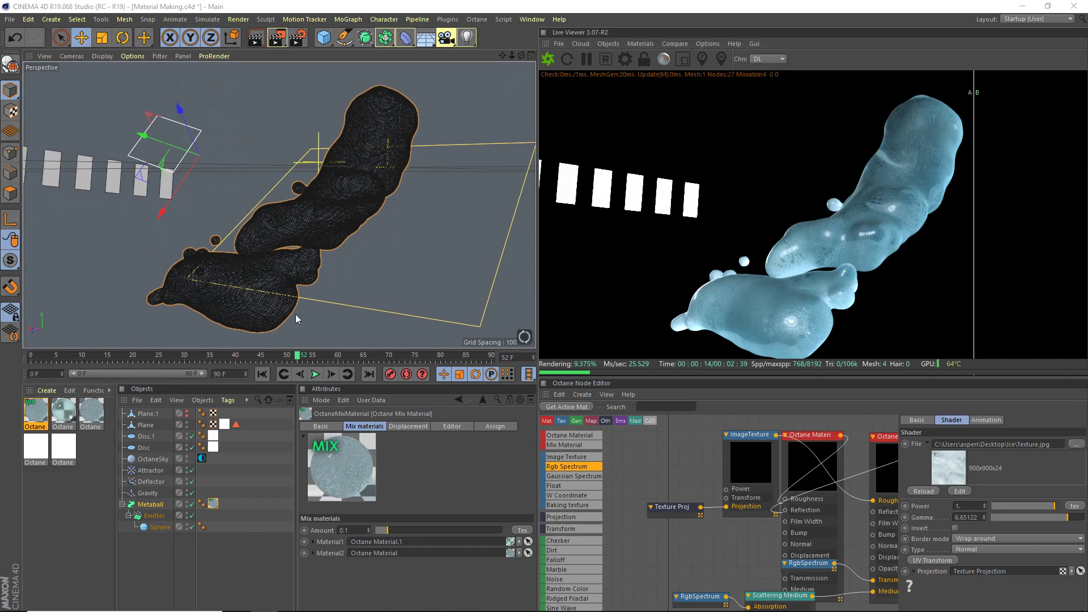
pyautogui.press('BackSpace')
pyautogui.press('BackSpace')
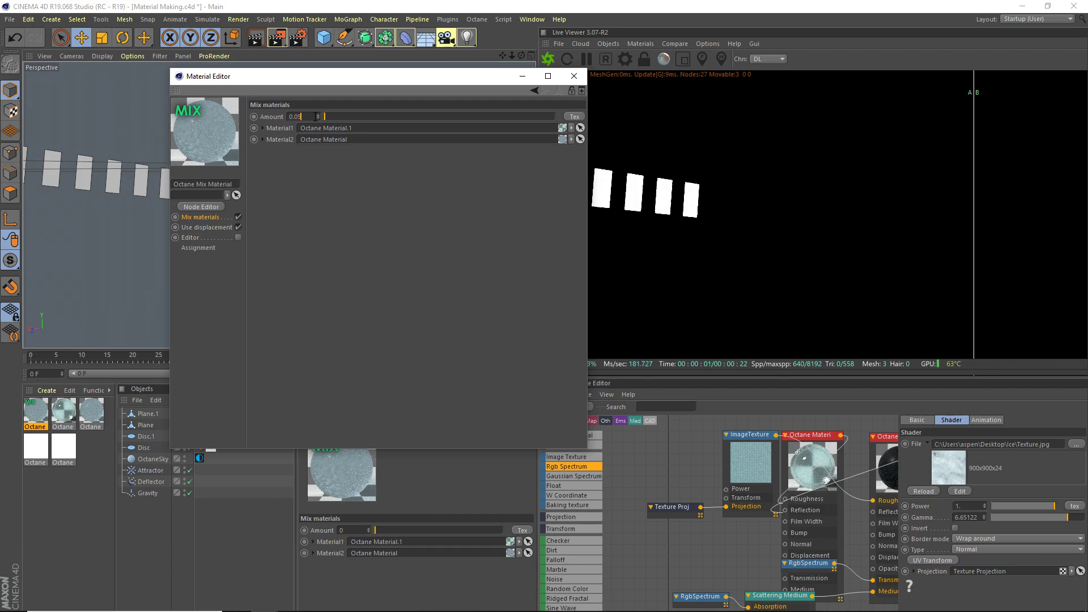
pyautogui.press('Return')
pyautogui.click(575, 76)
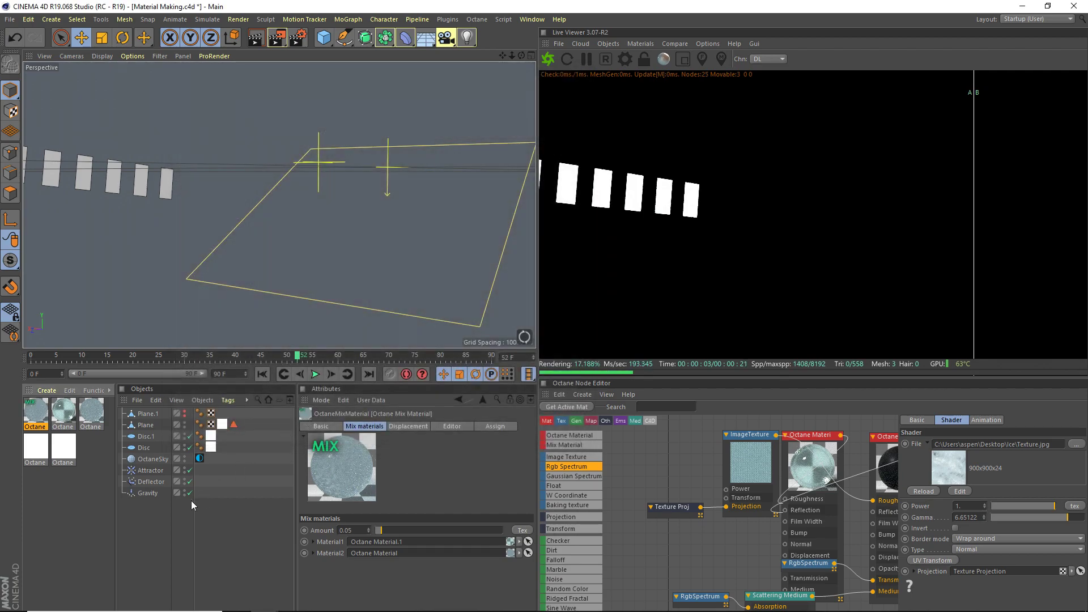
pyautogui.hotkey('ctrl', 'z')
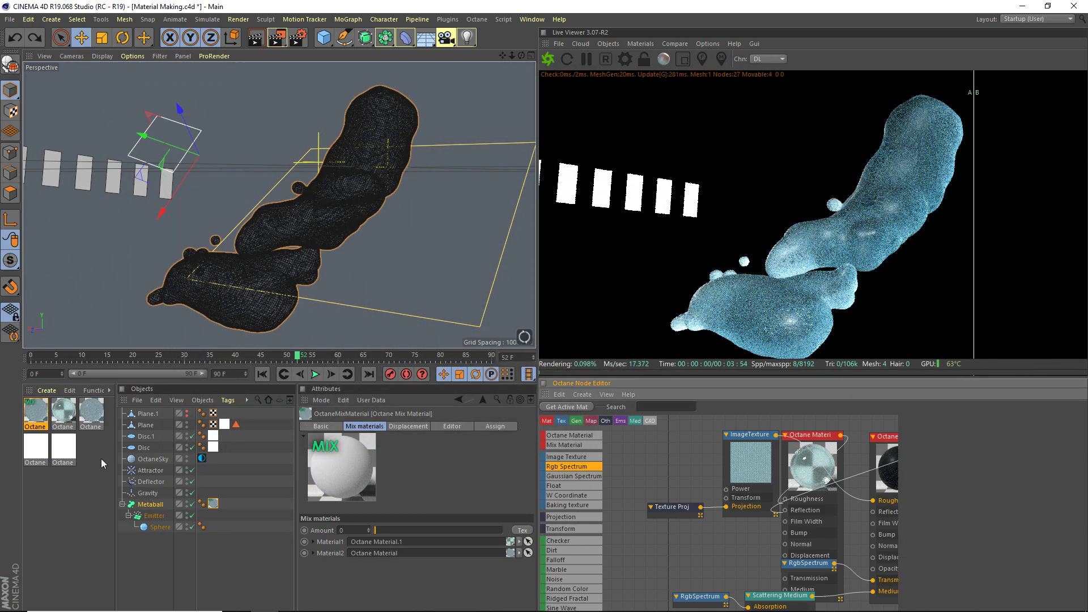
# Set the mix material's Amount to 0.05 and move the A/B comparison divider clear of the Metaball
pyautogui.doubleClick(41, 418)
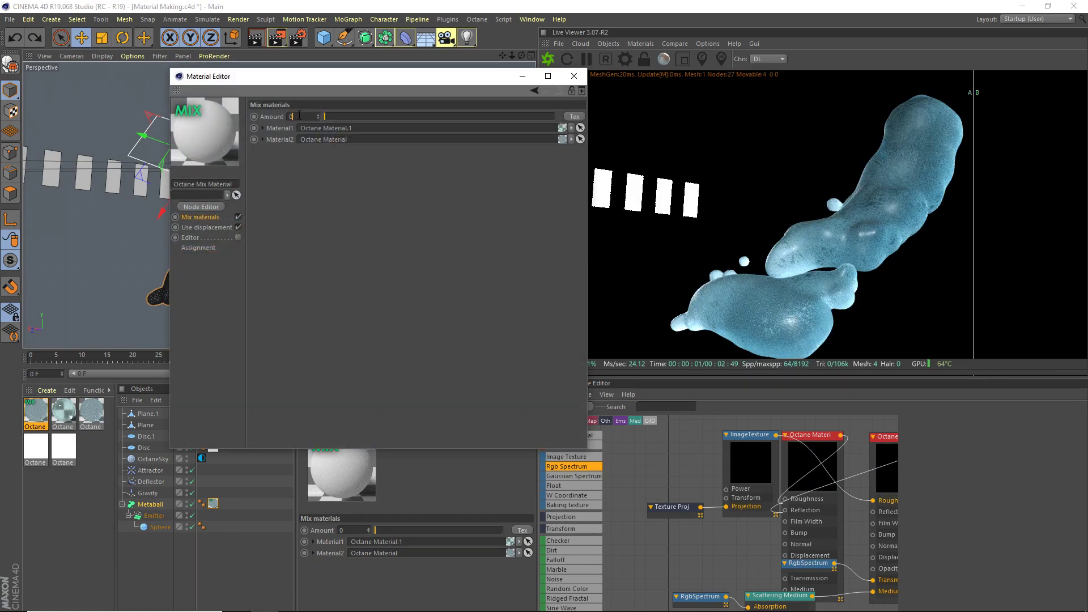
pyautogui.click(299, 115)
pyautogui.write('0.05')
pyautogui.press('Return')
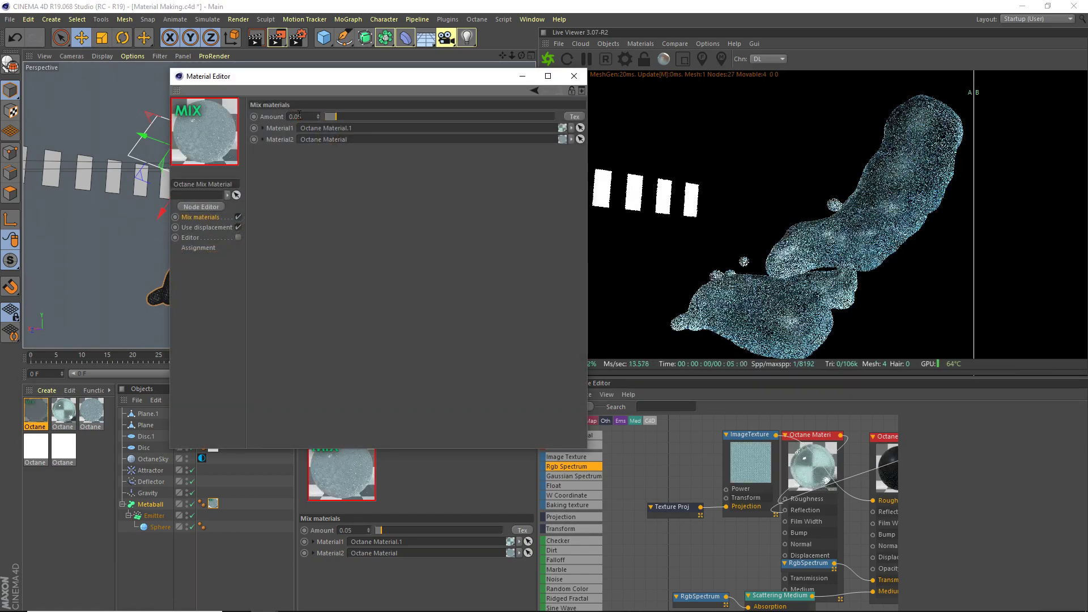
pyautogui.click(571, 76)
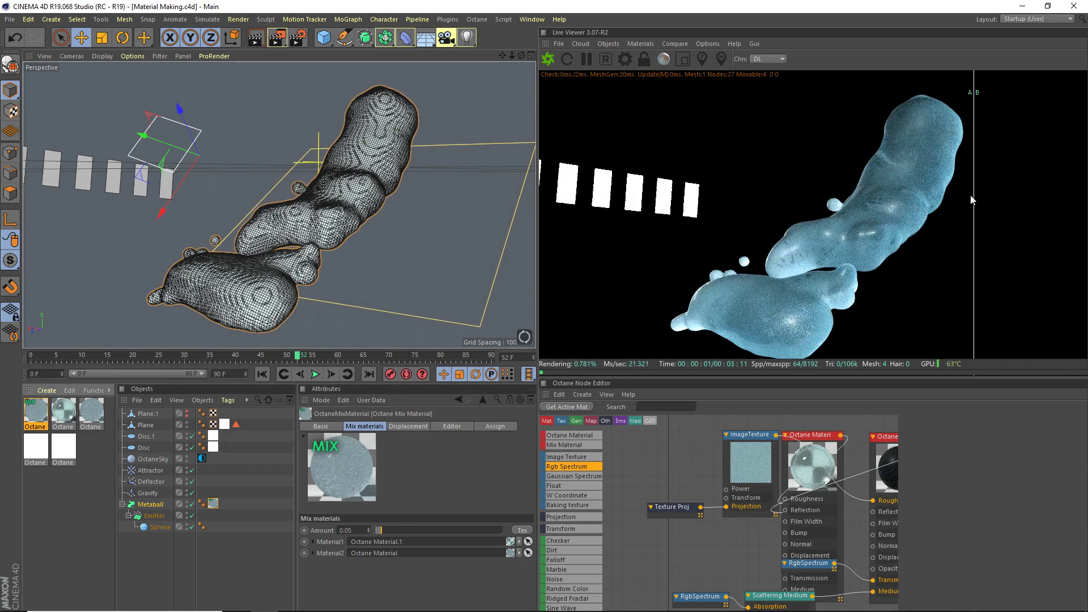
pyautogui.moveTo(972, 200); pyautogui.dragTo(1032, 211)
# Set the Blackbody Emission power of the white light material Octane Material.2 to 5000
pyautogui.moveTo(522, 55); pyautogui.dragTo(618, 63)
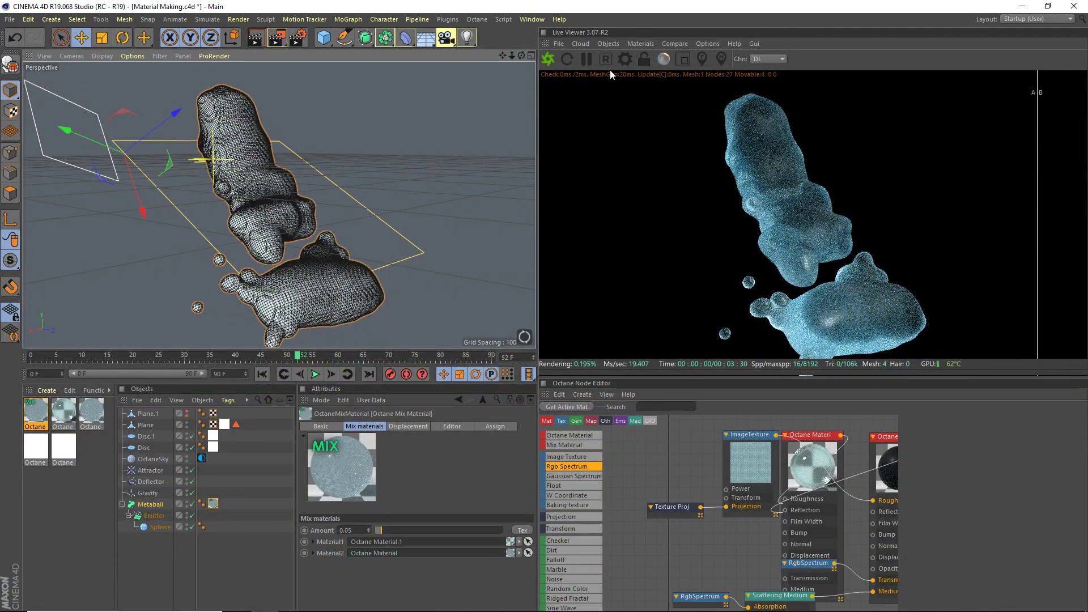
pyautogui.moveTo(521, 55); pyautogui.dragTo(539, 74)
pyautogui.click(38, 451)
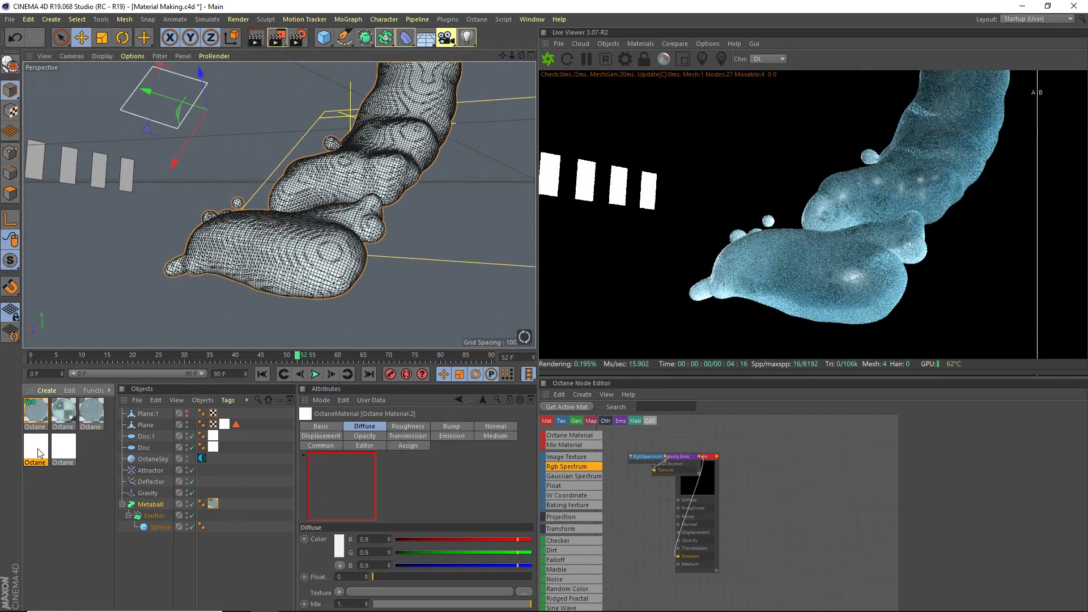
pyautogui.doubleClick(63, 447)
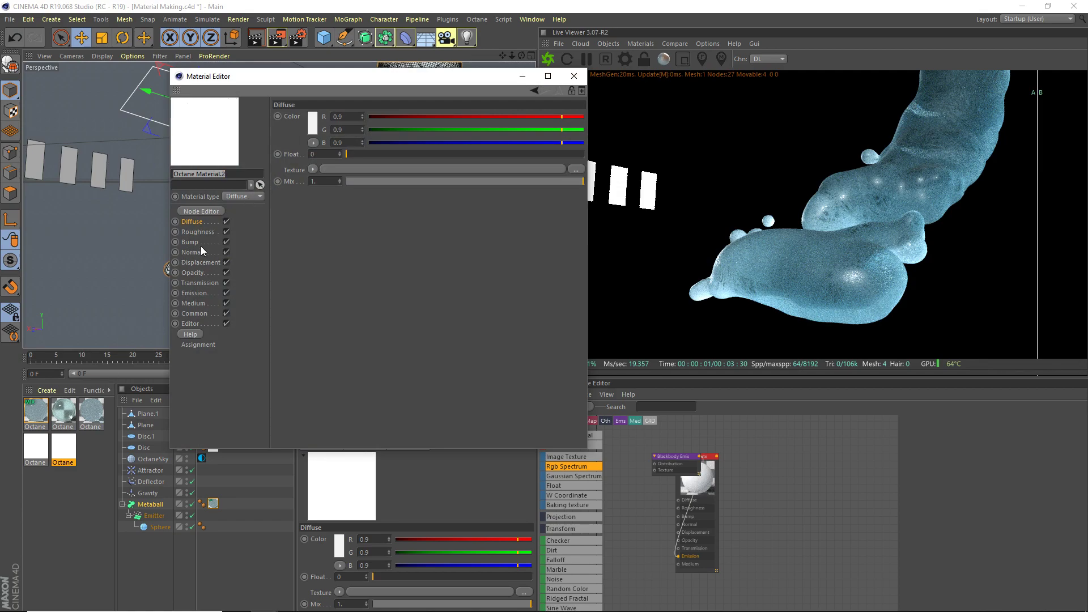
pyautogui.click(196, 292)
pyautogui.click(196, 281)
pyautogui.click(188, 294)
pyautogui.click(333, 152)
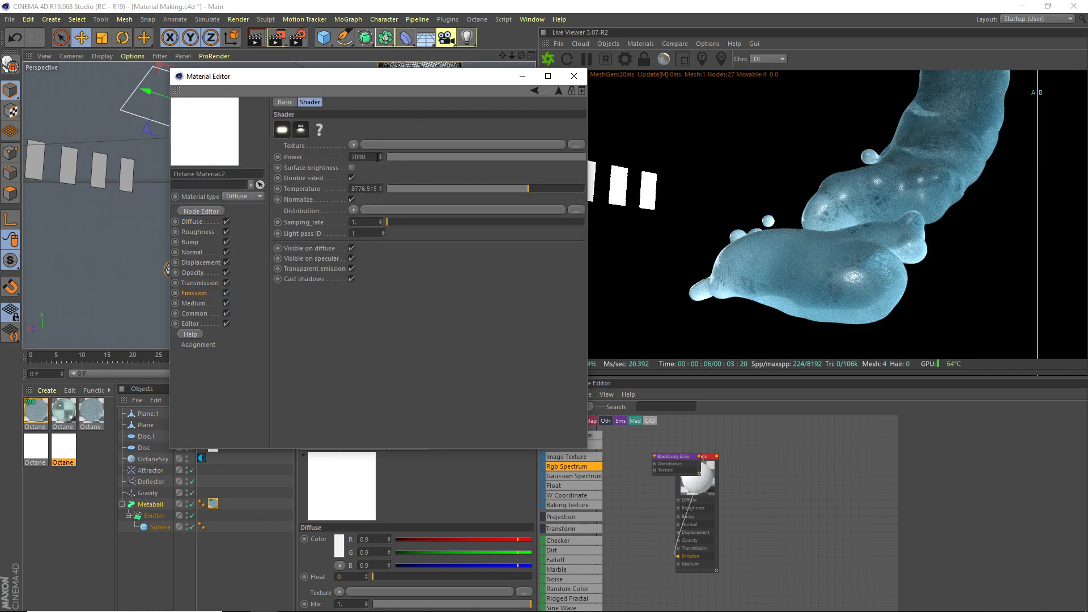
pyautogui.write('5000')
pyautogui.press('Return')
pyautogui.click(574, 76)
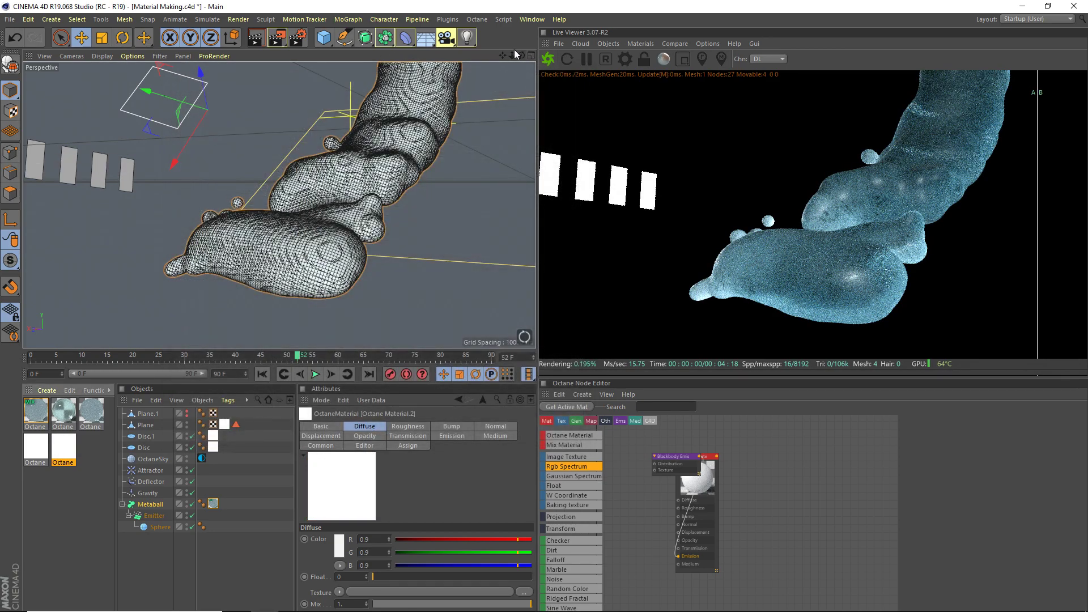
# Add a Cube shaped as a wide, low block near the Metaball and apply the Octane mix material to it
pyautogui.moveTo(520, 56); pyautogui.dragTo(612, 58)
pyautogui.moveTo(521, 55)
pyautogui.mouseDown()
pyautogui.moveTo(620, 68)
pyautogui.moveTo(527, 59)
pyautogui.mouseUp()
pyautogui.keyDown('alt'); pyautogui.moveTo(279, 204); pyautogui.dragTo(292, 195); pyautogui.keyUp('alt')
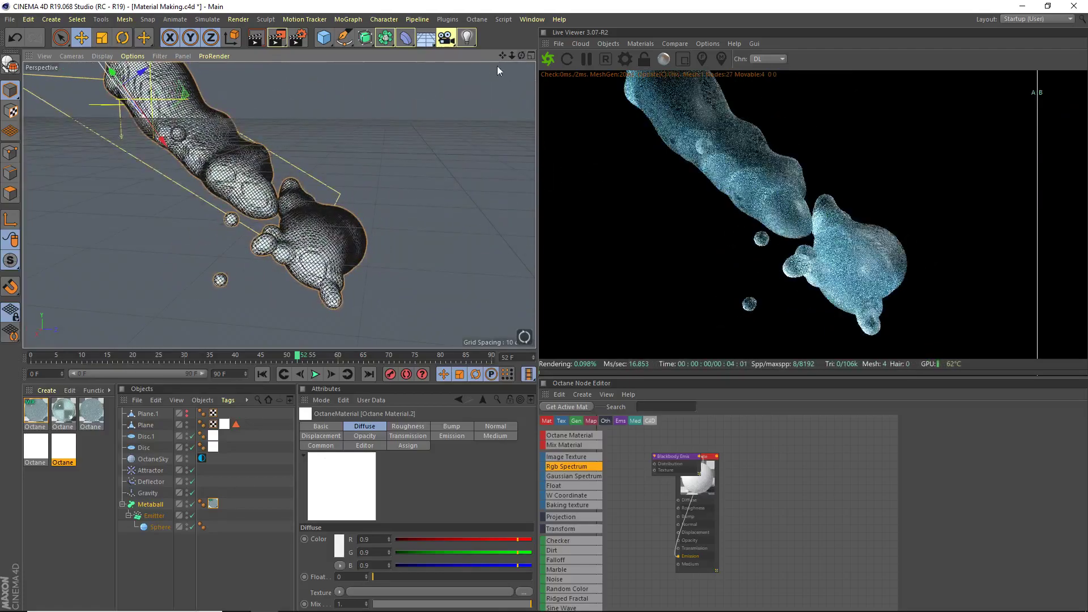
pyautogui.moveTo(330, 40); pyautogui.dragTo(432, 54)
pyautogui.scroll(-8, 314, 184)
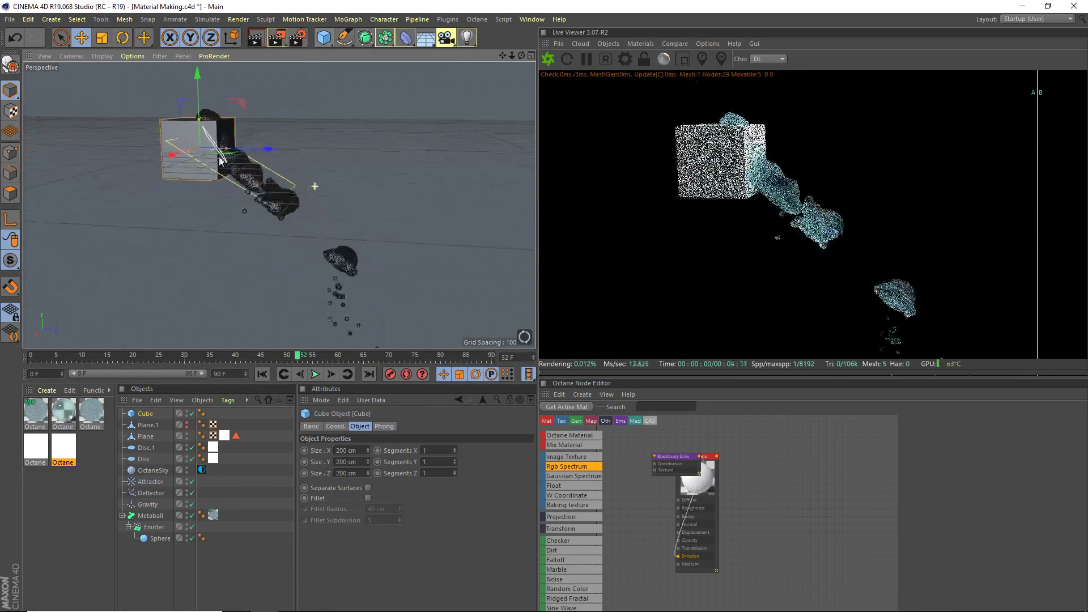
pyautogui.moveTo(201, 124); pyautogui.dragTo(229, 198)
pyautogui.click(33, 416)
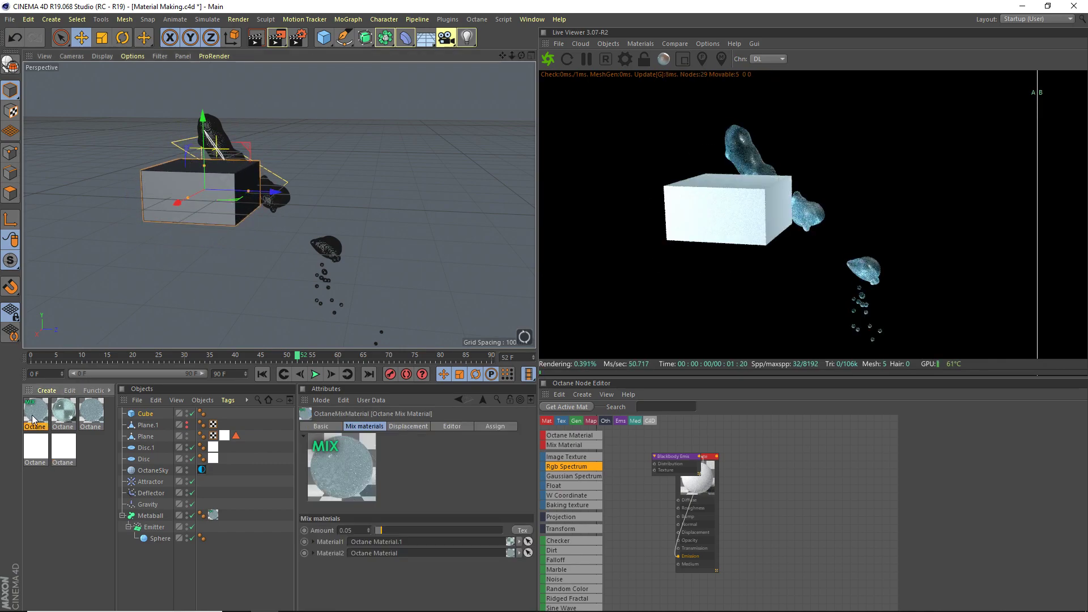
pyautogui.moveTo(34, 419); pyautogui.dragTo(198, 197)
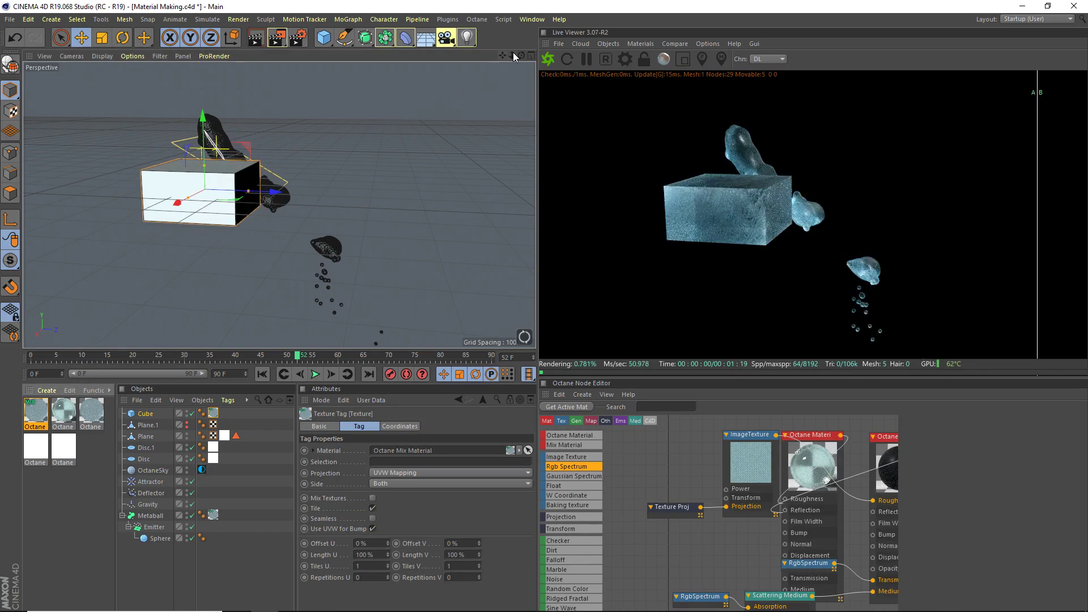